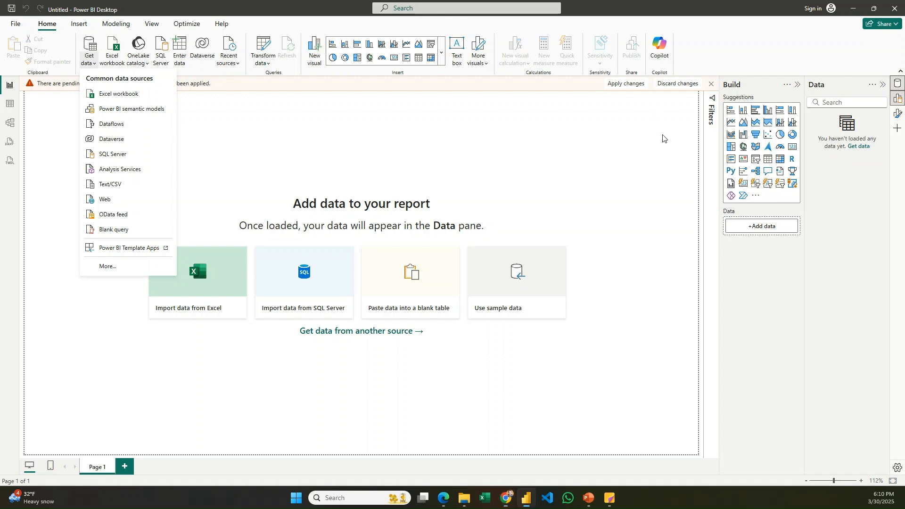
- Start a new data connection with the Folder connector from the full list of data sources
click(462, 153)
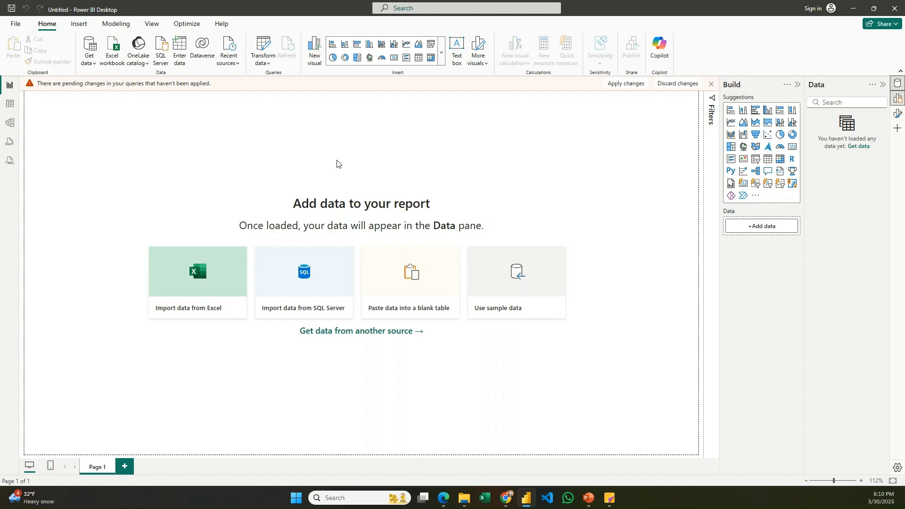
click(86, 69)
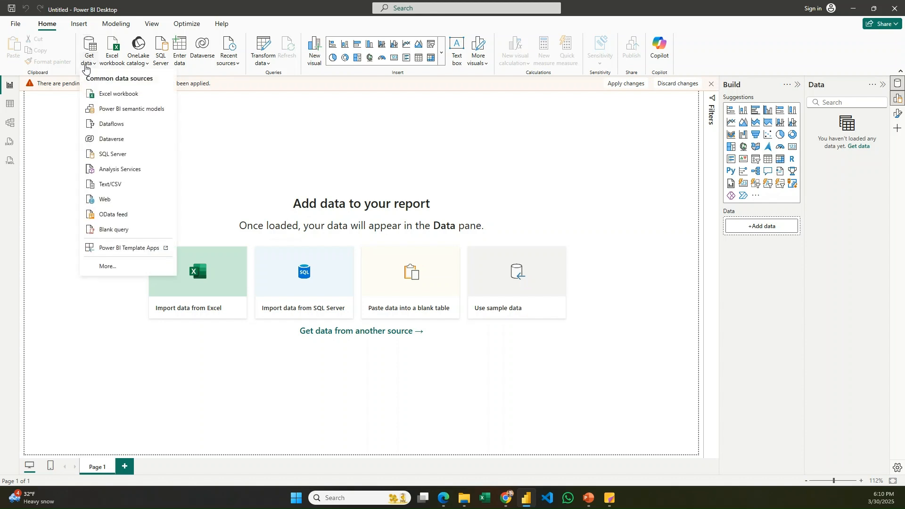
click(116, 267)
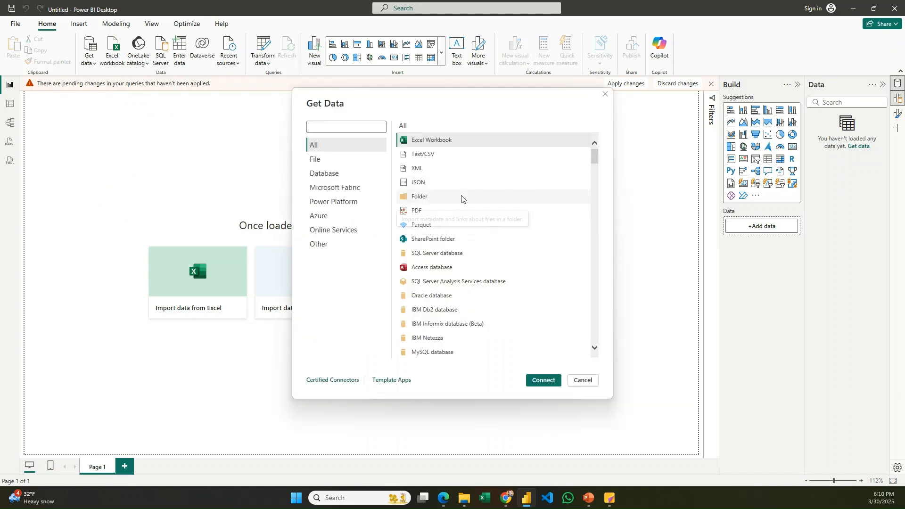
click(461, 196)
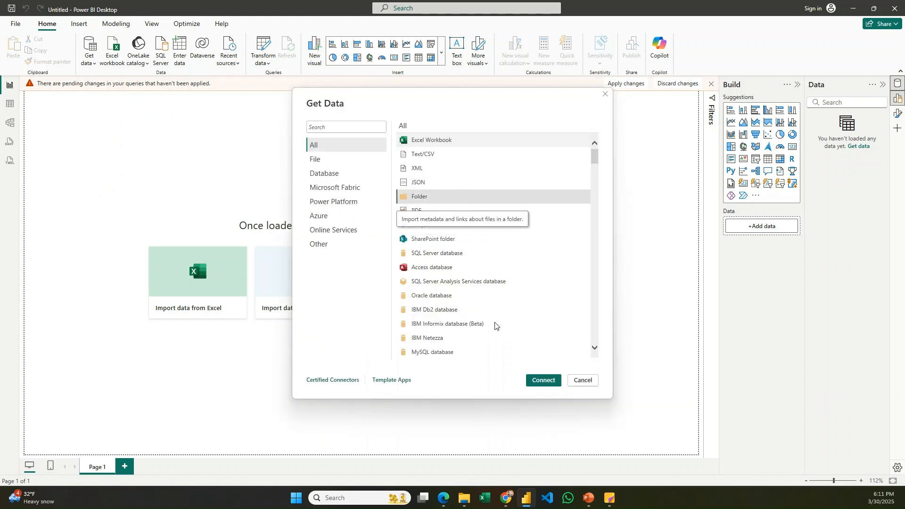
click(537, 381)
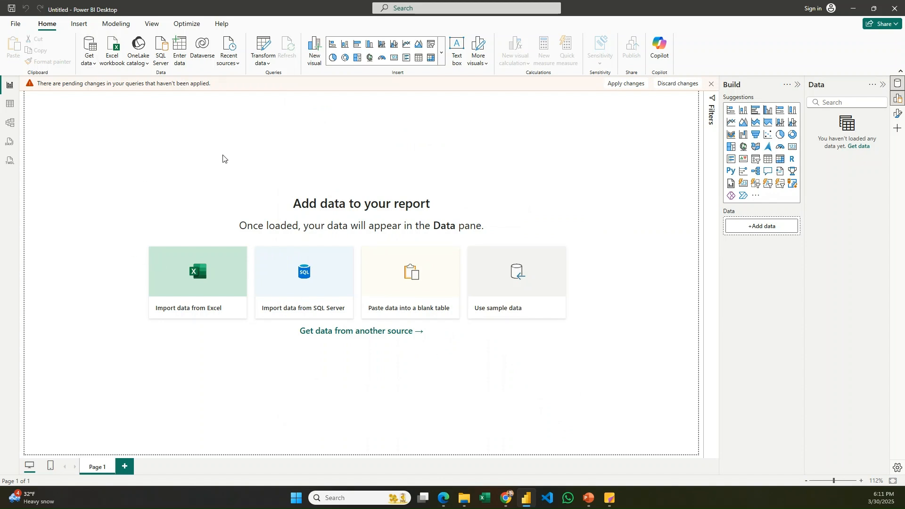
- Connect to the Data folder in Desktop\Data Strangler BI\Power BI\00. BaseDir Example and open the Combine options for its files
click(561, 234)
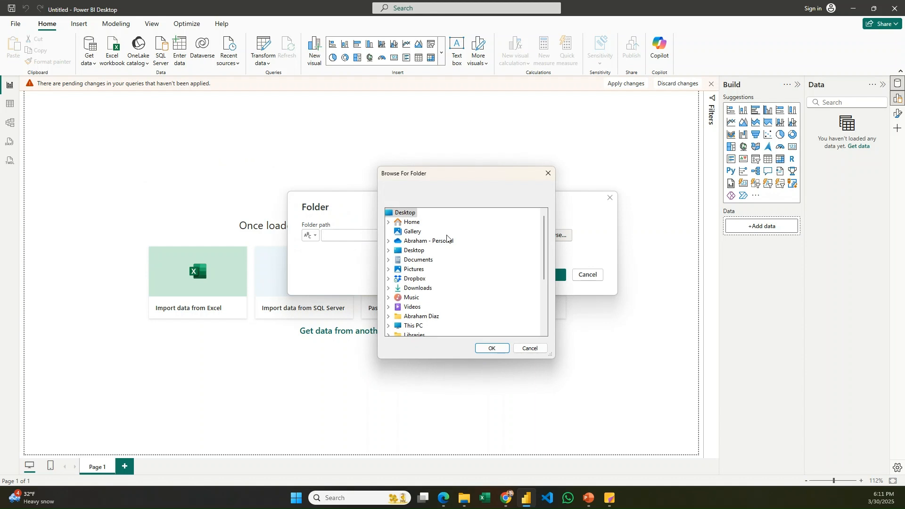
click(389, 250)
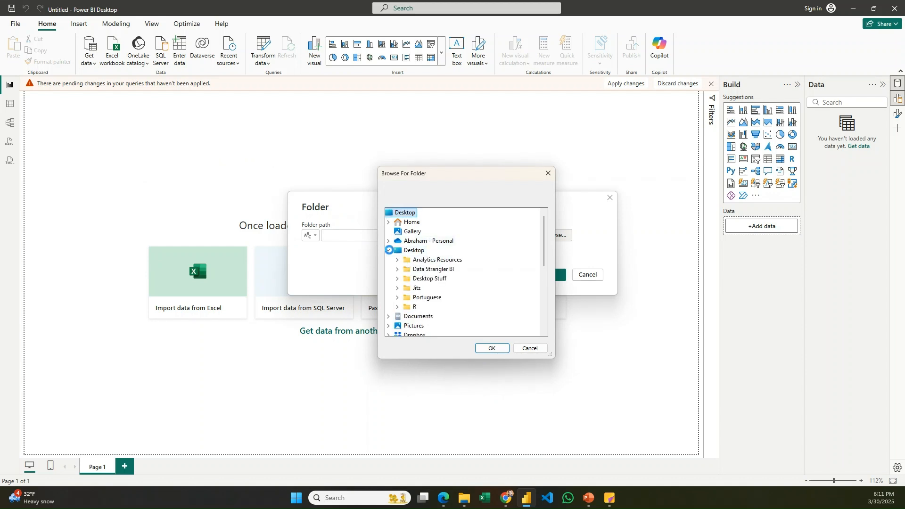
click(397, 269)
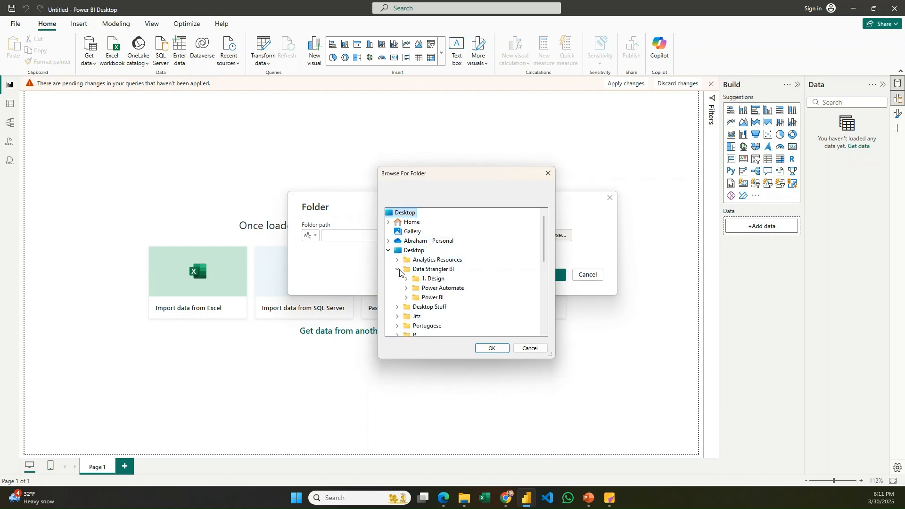
scroll(401, 273, down, 1)
click(429, 269)
scroll(433, 289, down, 2)
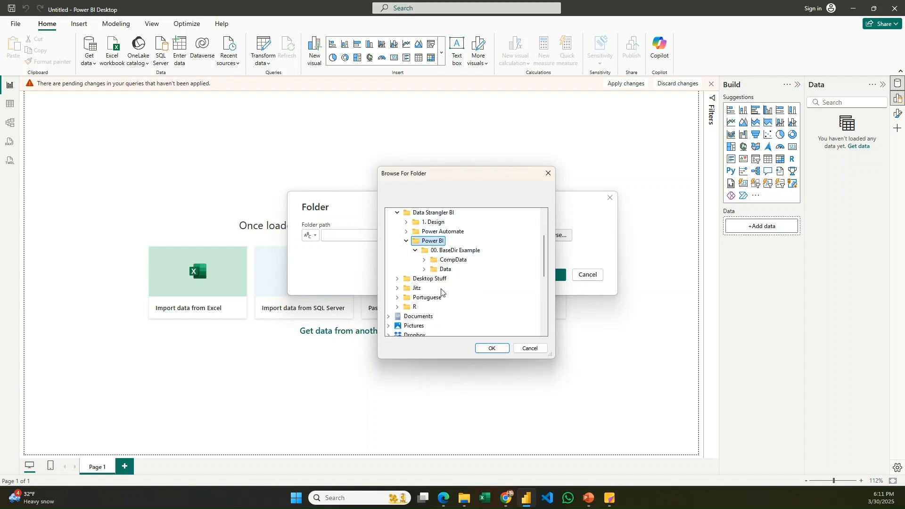
click(445, 269)
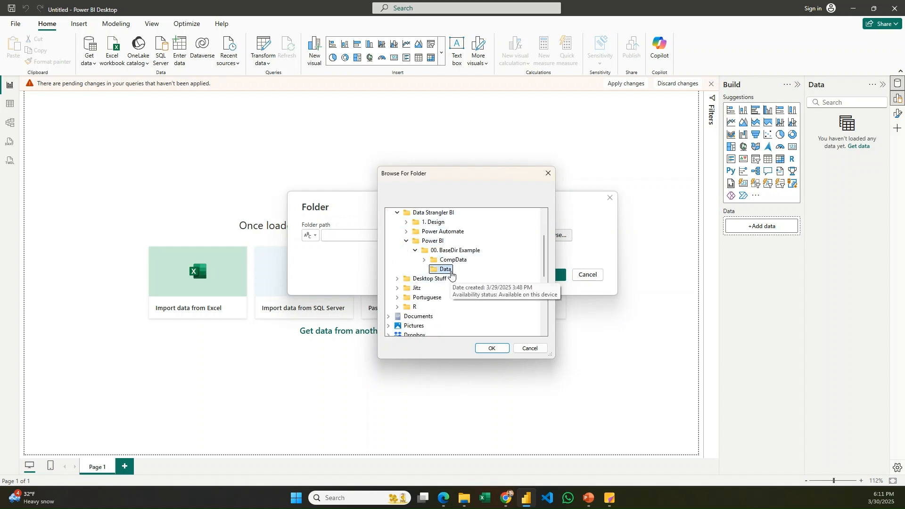
click(491, 349)
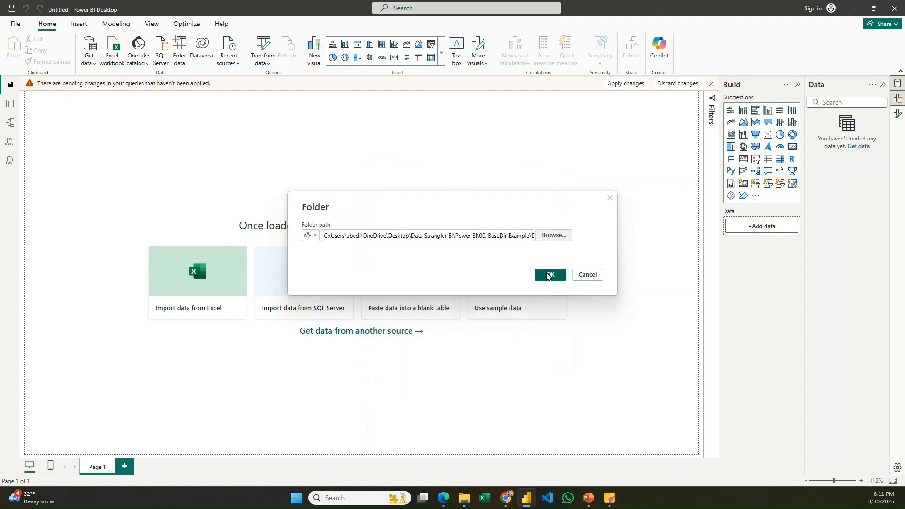
click(547, 274)
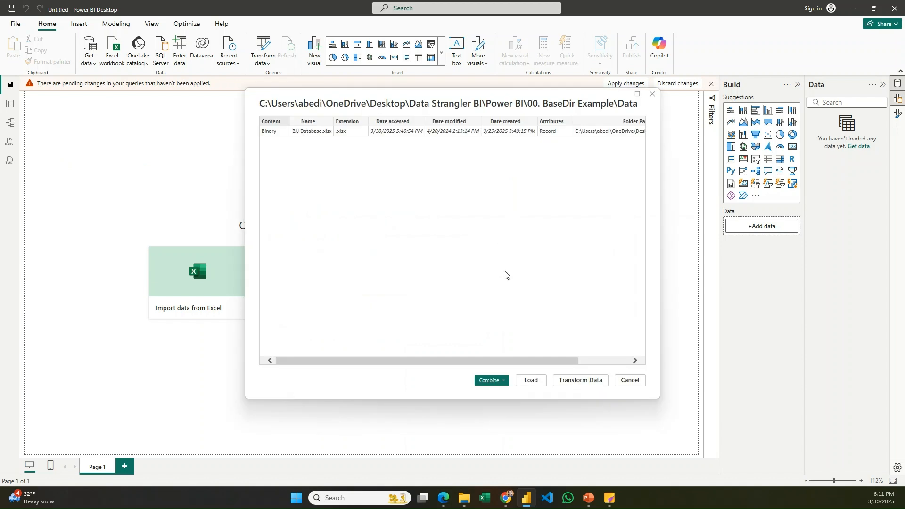
click(506, 381)
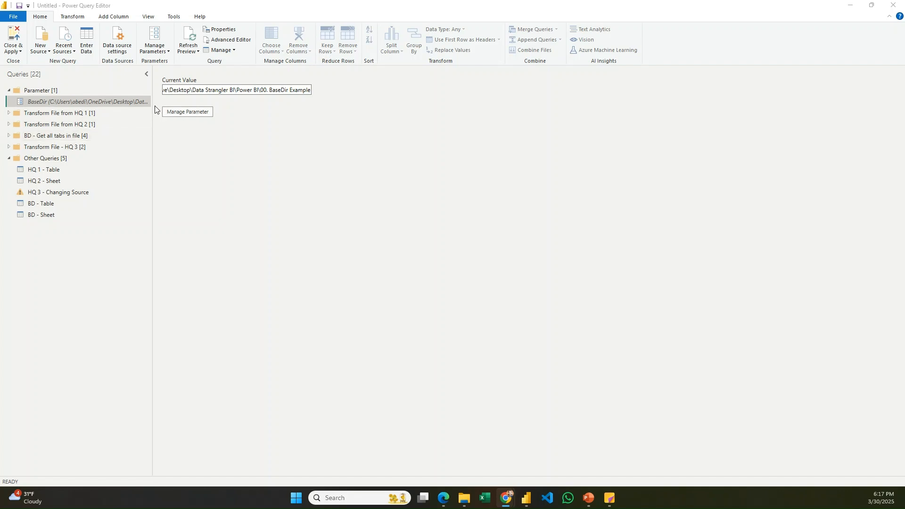
- Examine the Source step of the HQ 3 - Changing Source query and the sample file queries in the Transform File - HQ 3 group
drag(153, 109, 170, 111)
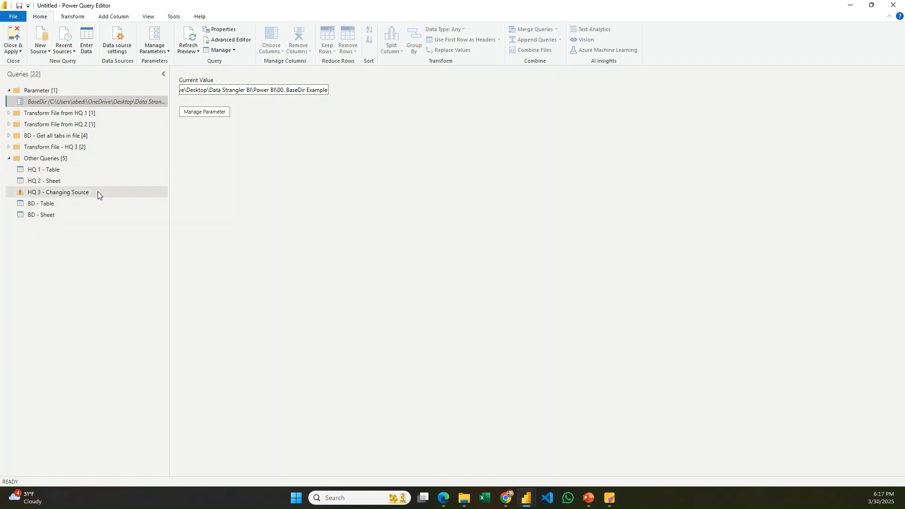
click(64, 197)
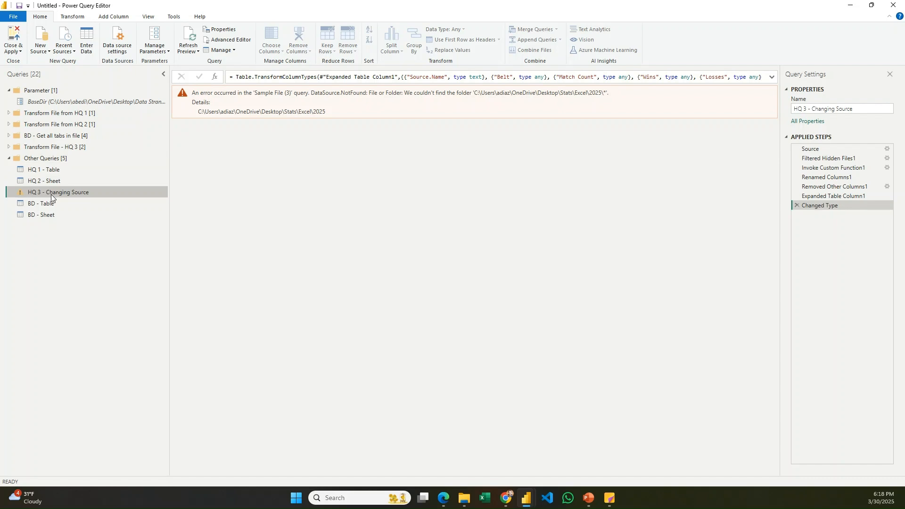
click(823, 150)
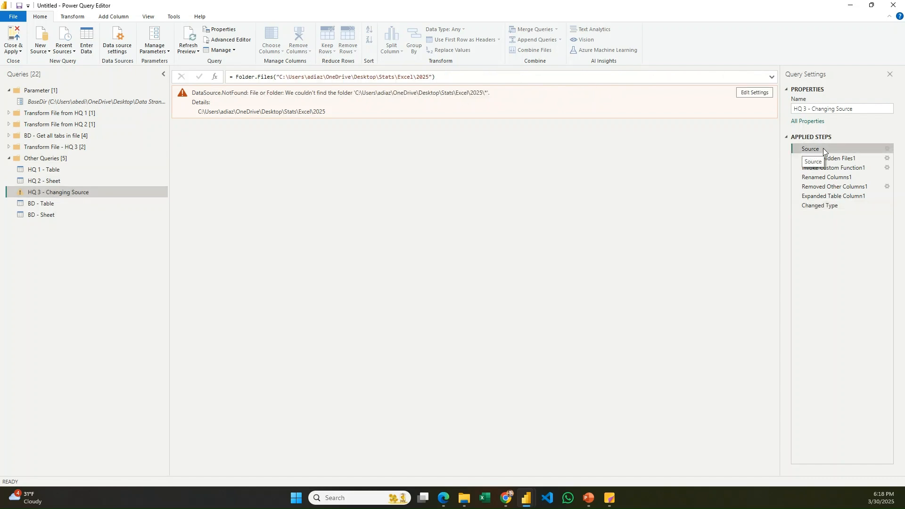
drag(18, 159, 16, 169)
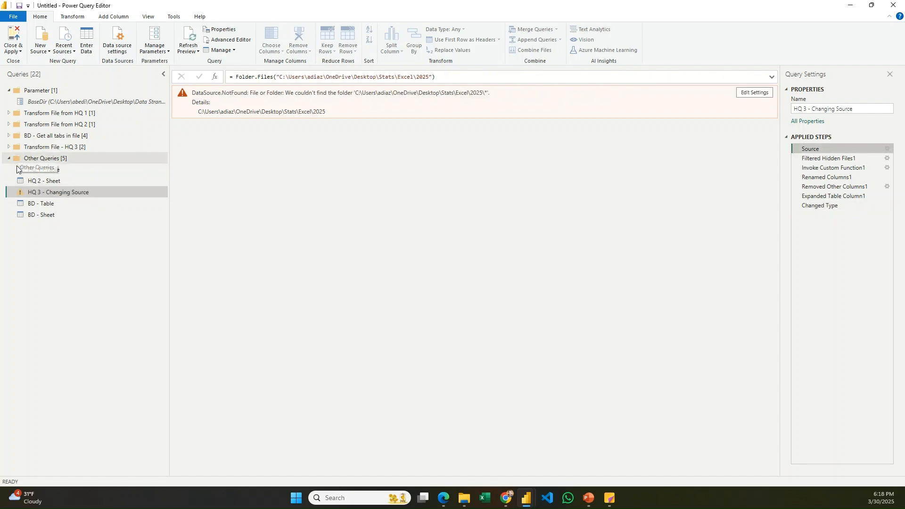
click(9, 148)
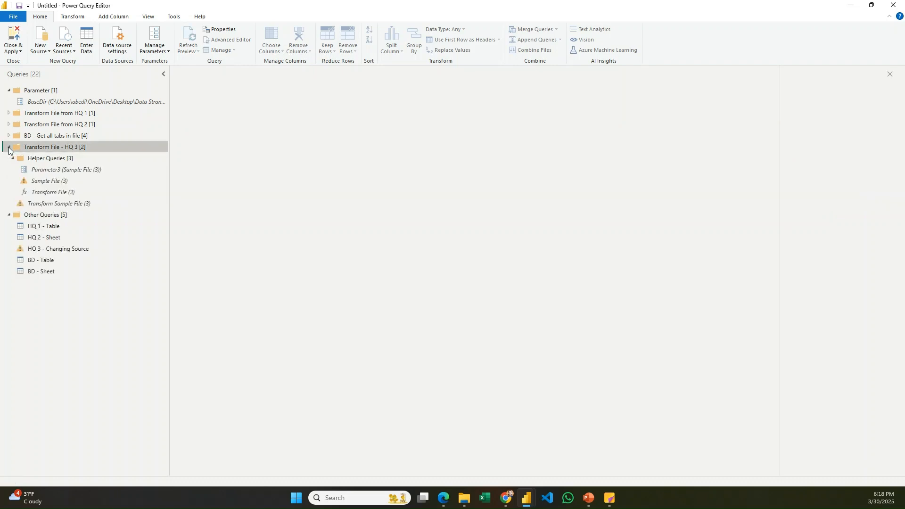
click(49, 180)
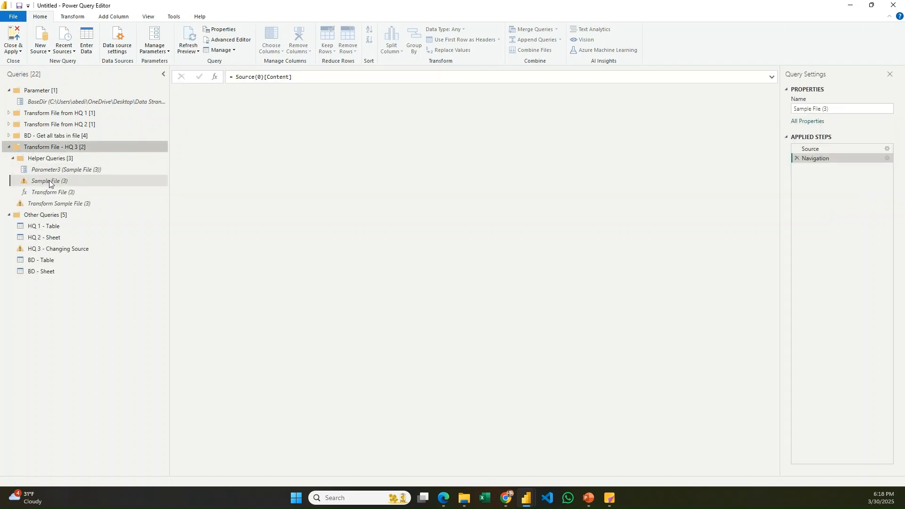
click(72, 203)
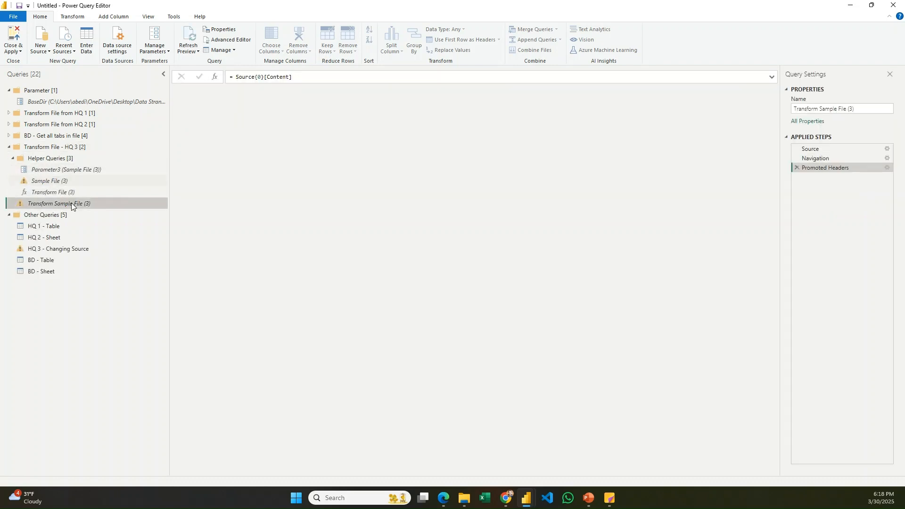
click(88, 250)
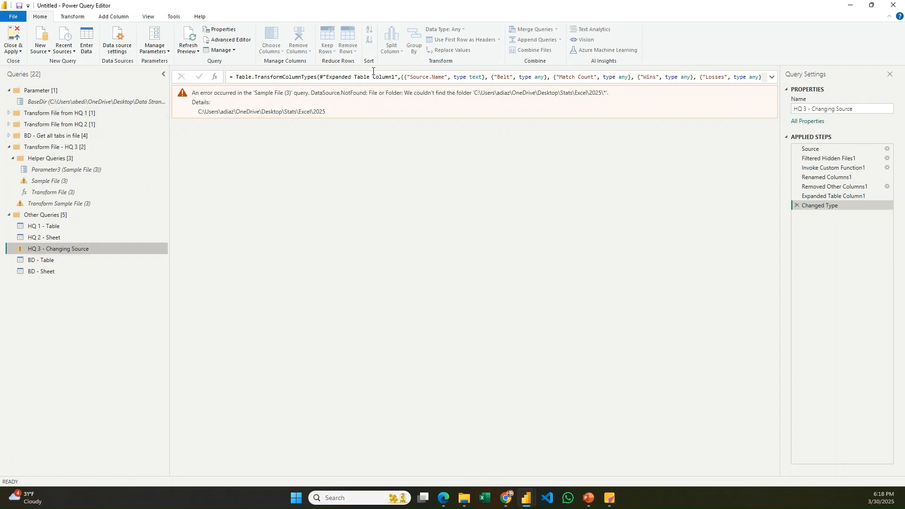
- Review the BaseDir parameter's definition and current value against the subfolders of 00. BaseDir Example in File Explorer
click(124, 97)
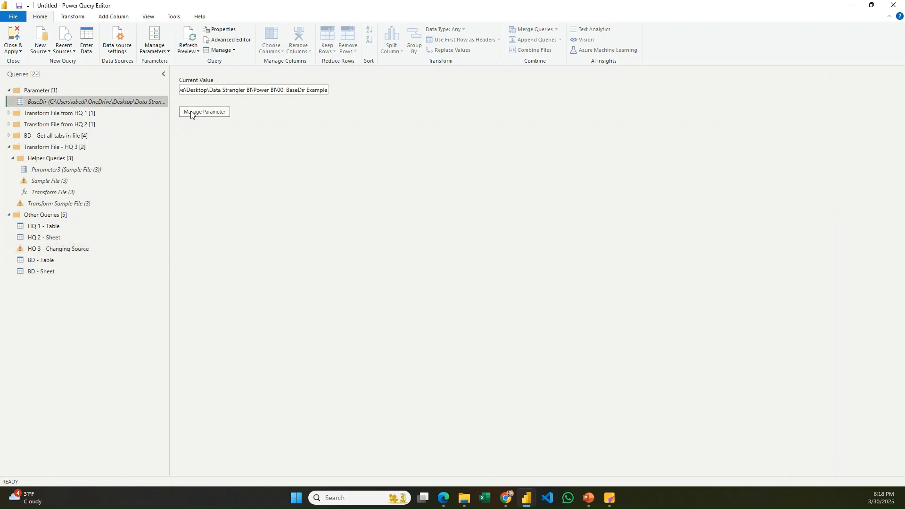
click(194, 113)
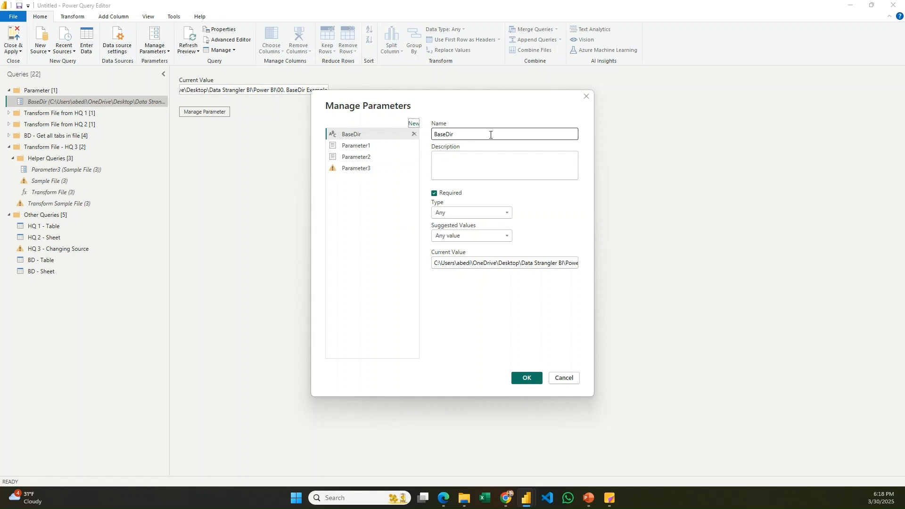
click(439, 264)
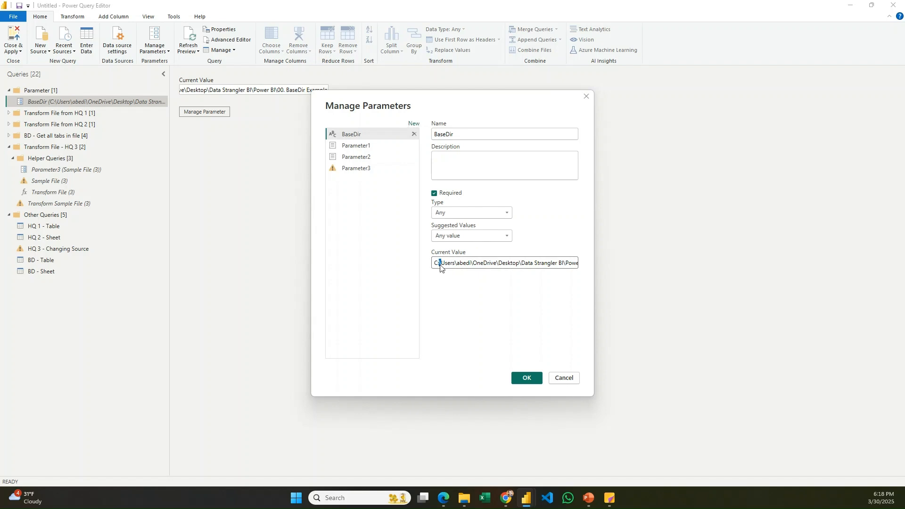
key(ctrl+a)
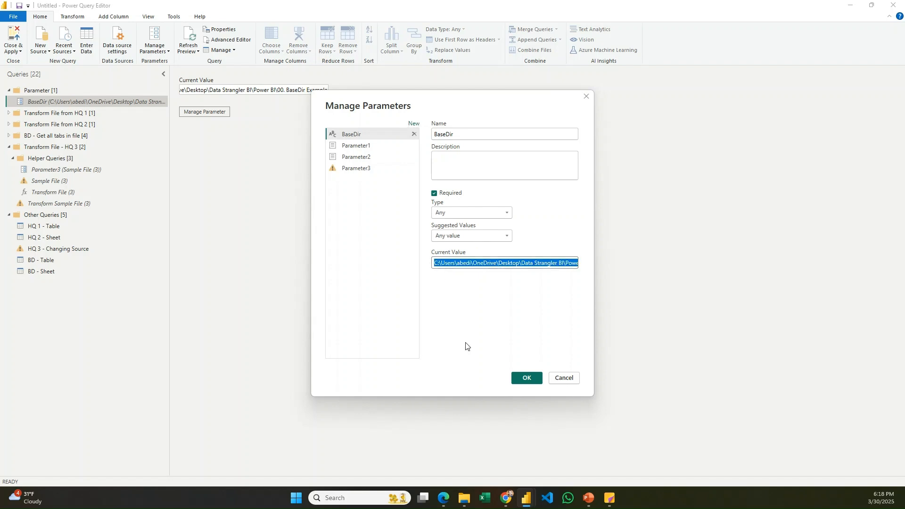
click(467, 500)
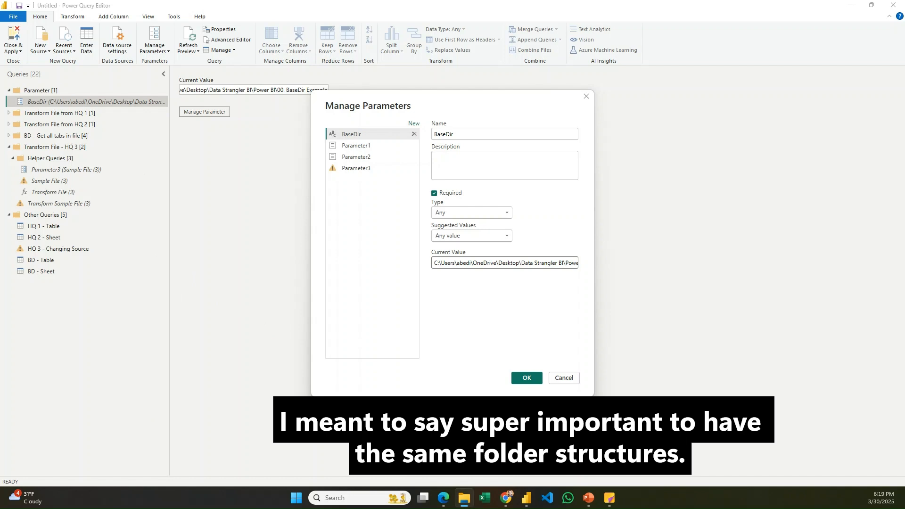
drag(1, 172, 571, 189)
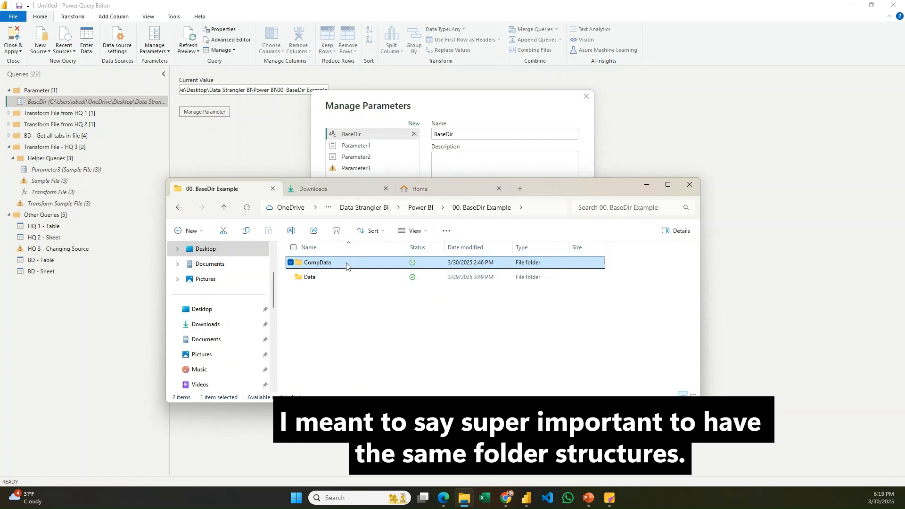
click(556, 110)
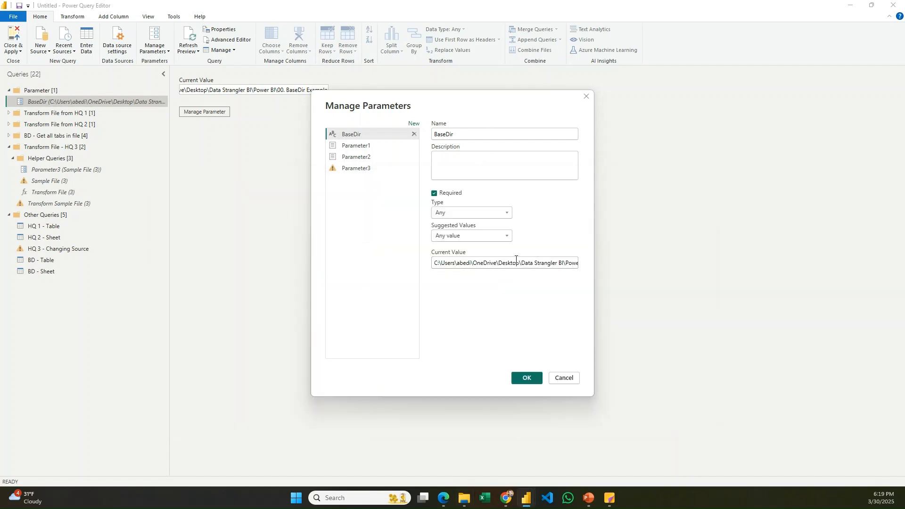
double_click(509, 264)
triple_click(508, 264)
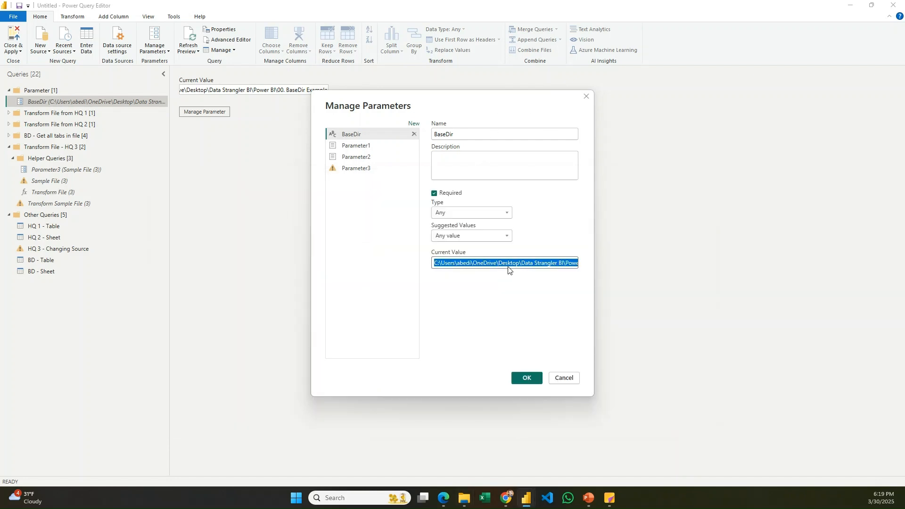
click(586, 96)
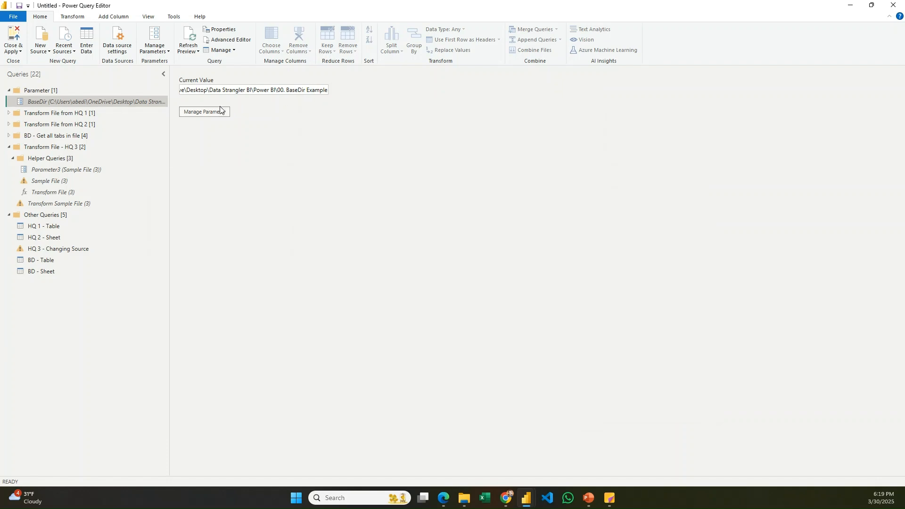
- Create a parameter named ParameterName with the full path of the 00. BaseDir Example folder as its current value
click(157, 52)
click(144, 81)
double_click(462, 136)
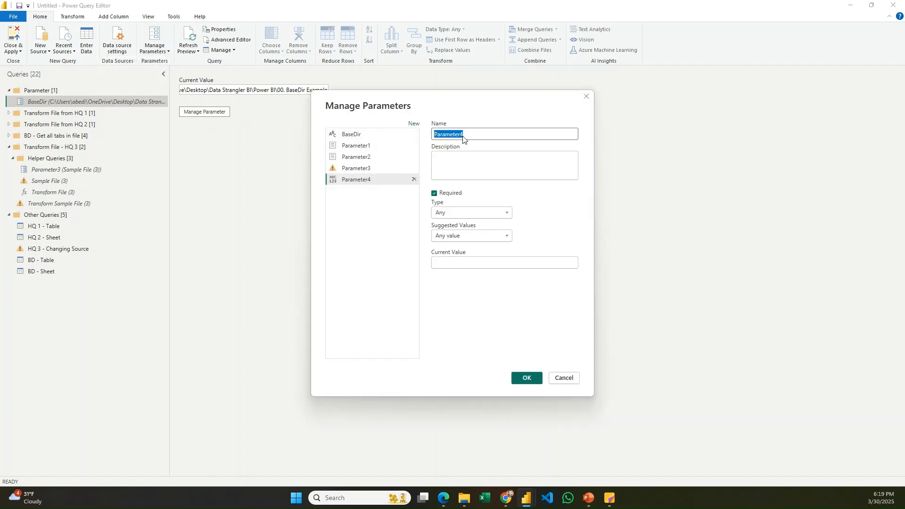
click(463, 135)
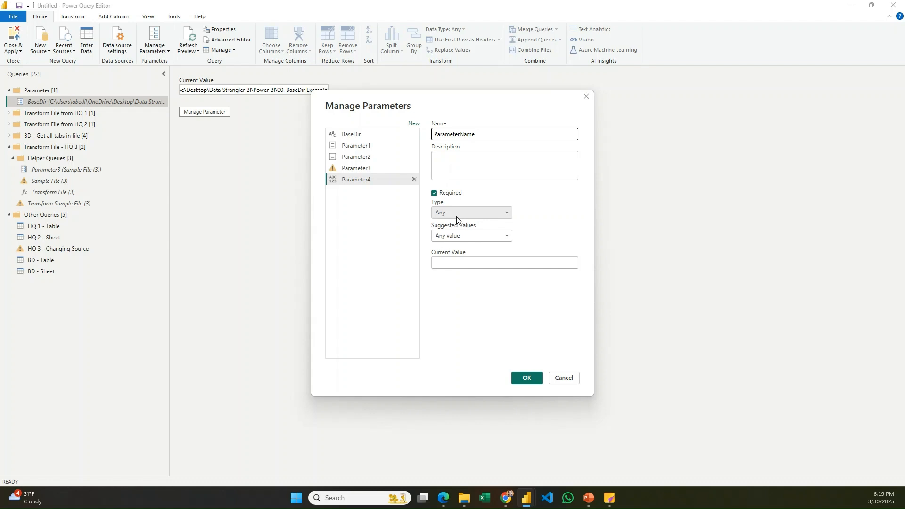
click(465, 261)
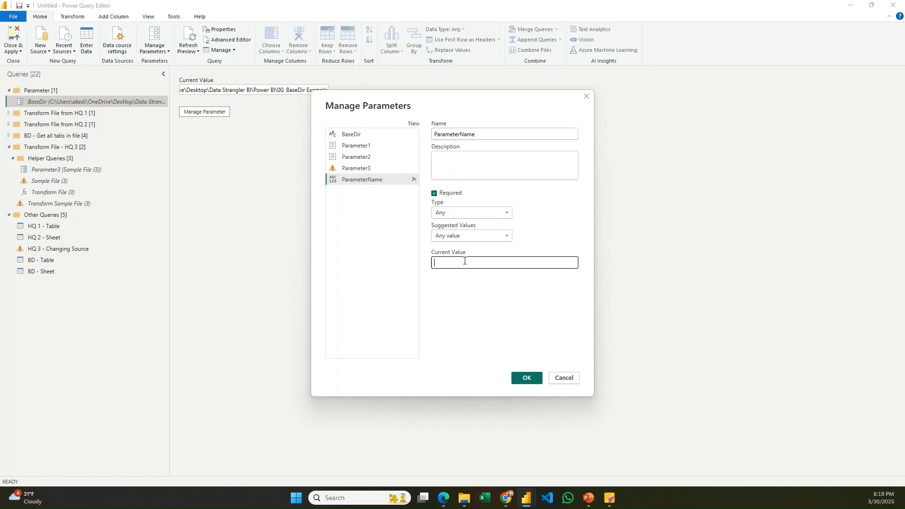
text(C:\Users\abedi\OneDrive\Desktop\Data Strangler BI\Power BI\00. BaseDir Example)
click(523, 378)
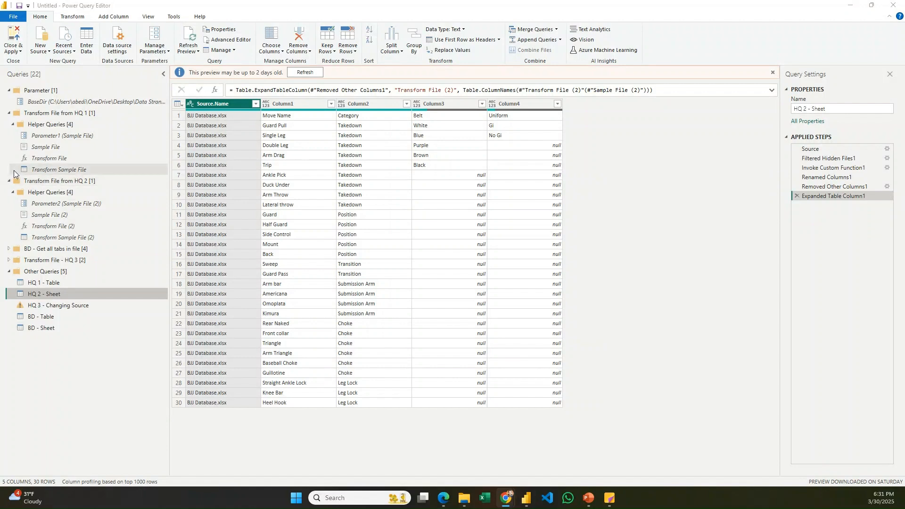
- Examine the applied steps of the HQ 1 - Table query one by one, from Source to Removed Other Columns1
click(84, 309)
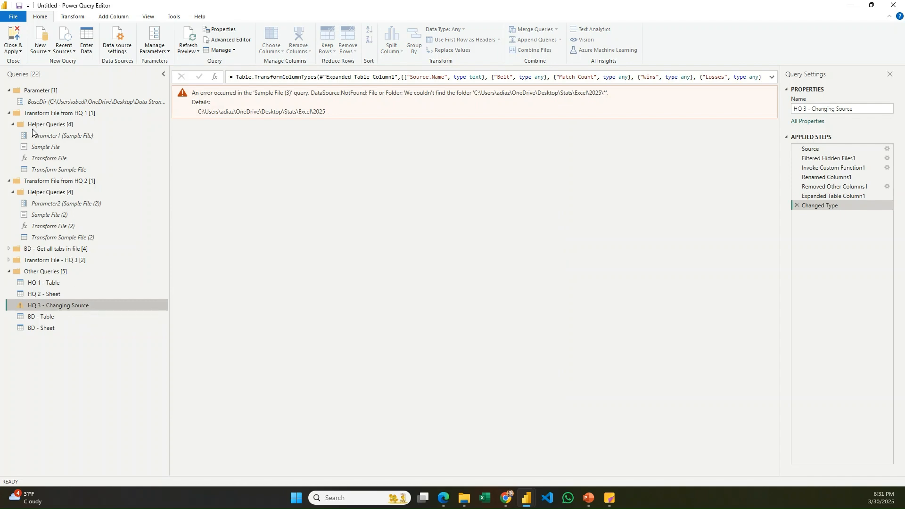
click(60, 171)
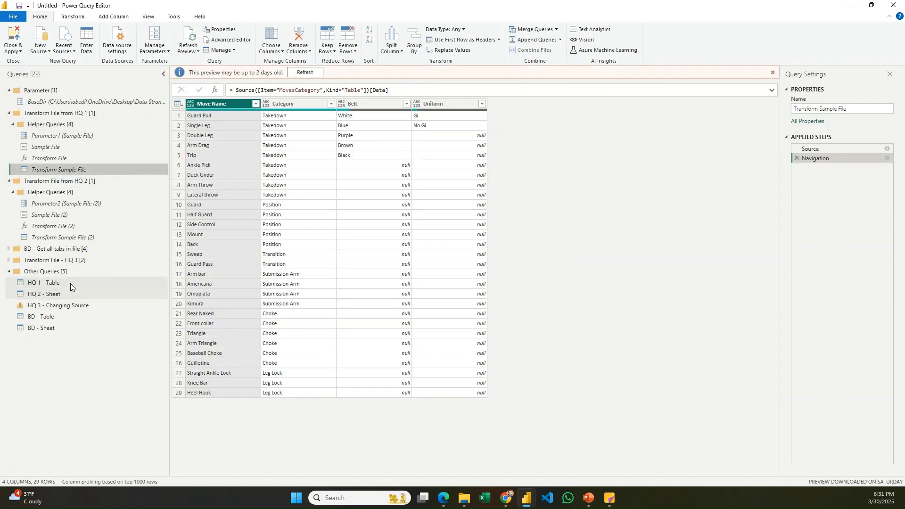
click(49, 282)
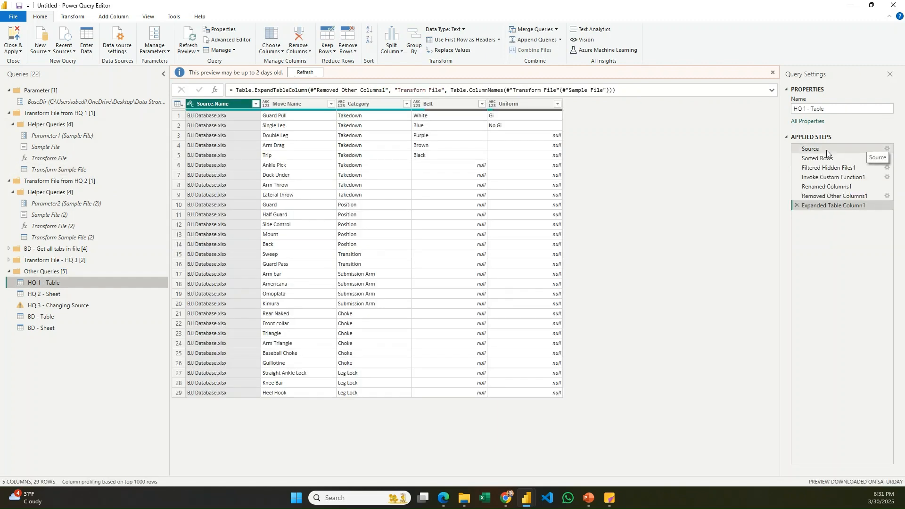
click(827, 149)
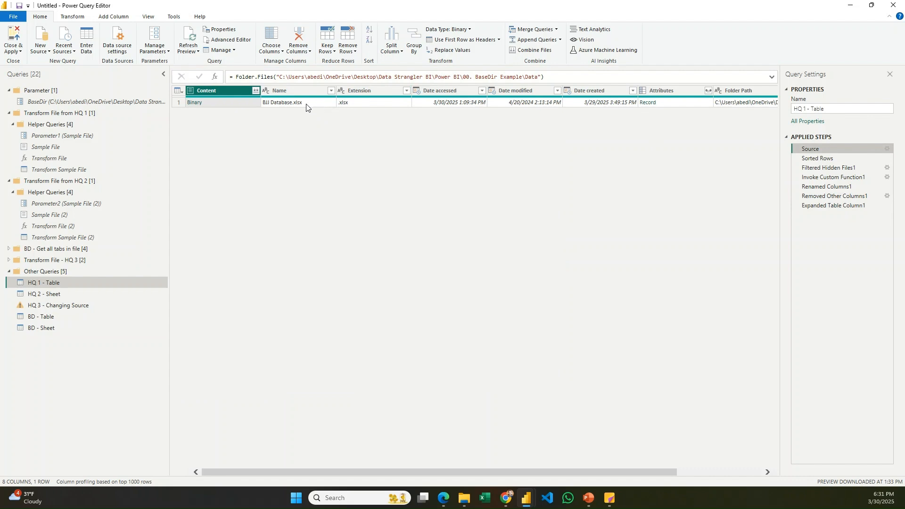
click(817, 161)
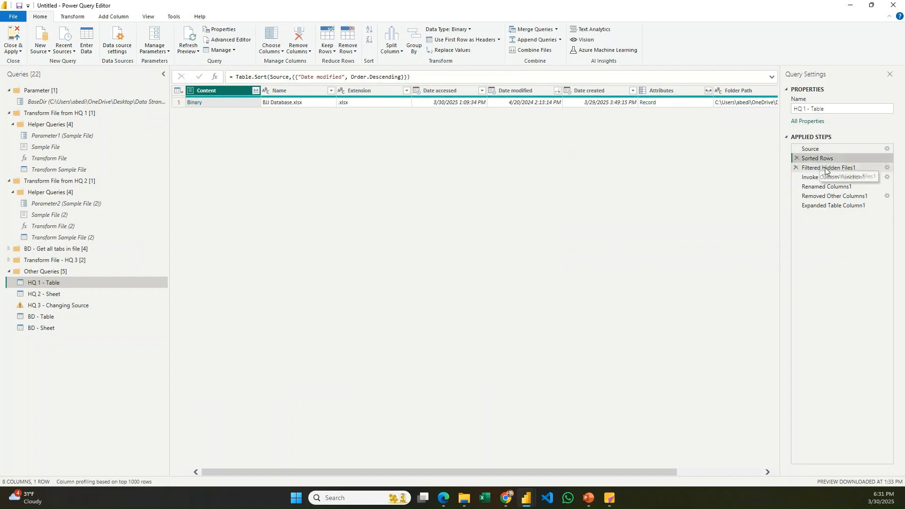
click(826, 170)
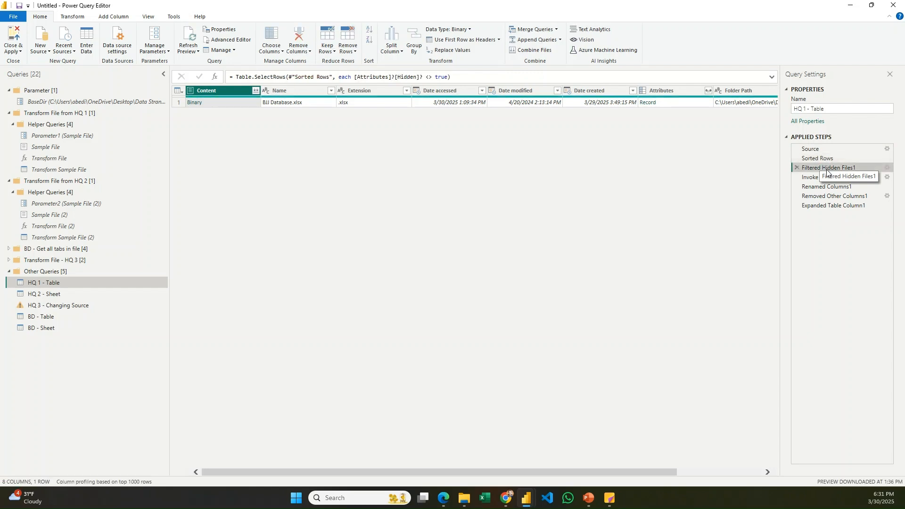
click(829, 178)
click(829, 188)
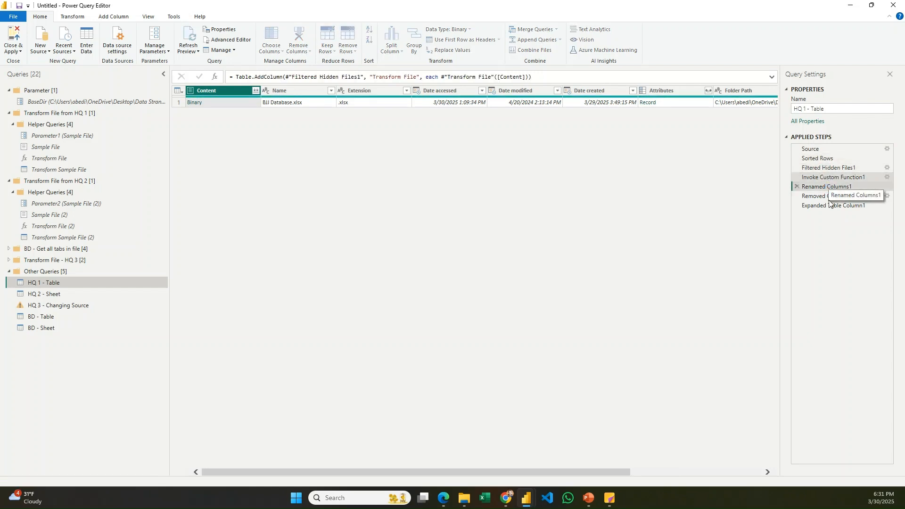
click(830, 197)
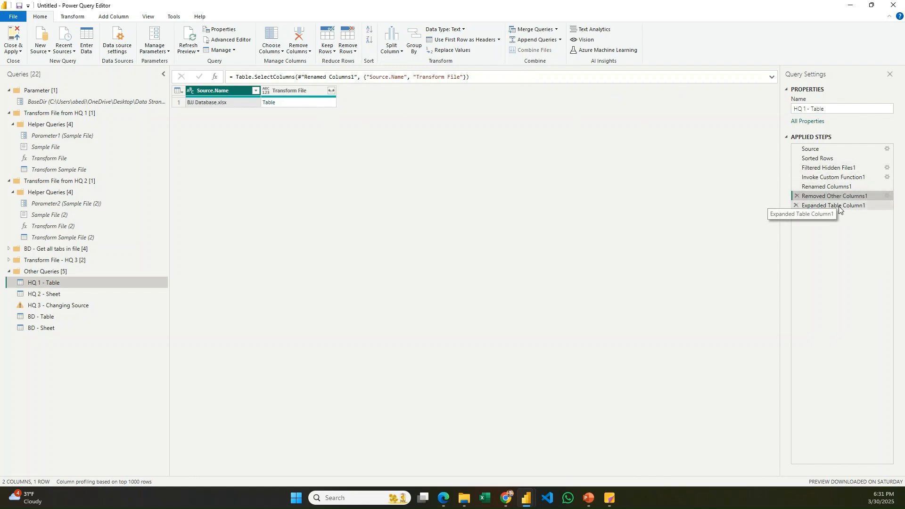
- Compare the Source and Navigation steps of Transform Sample File with the output of the HQ 1 - Table query
click(68, 171)
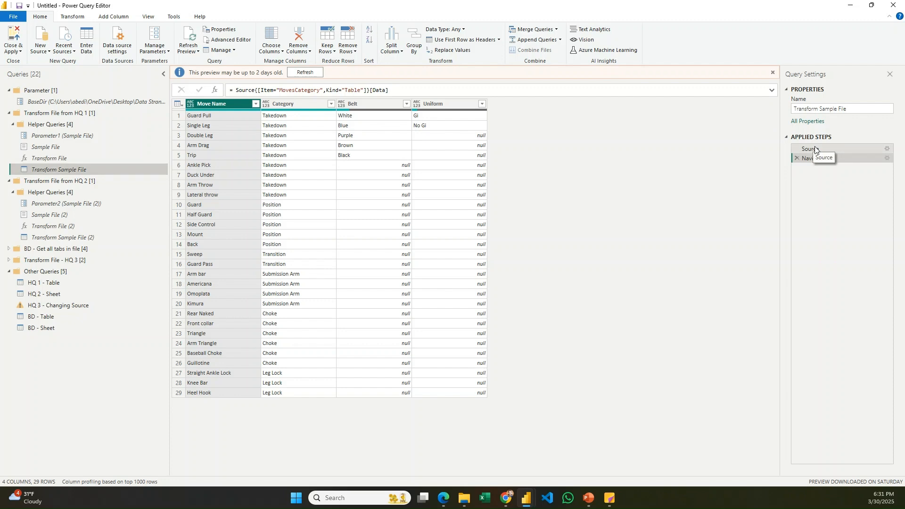
click(815, 150)
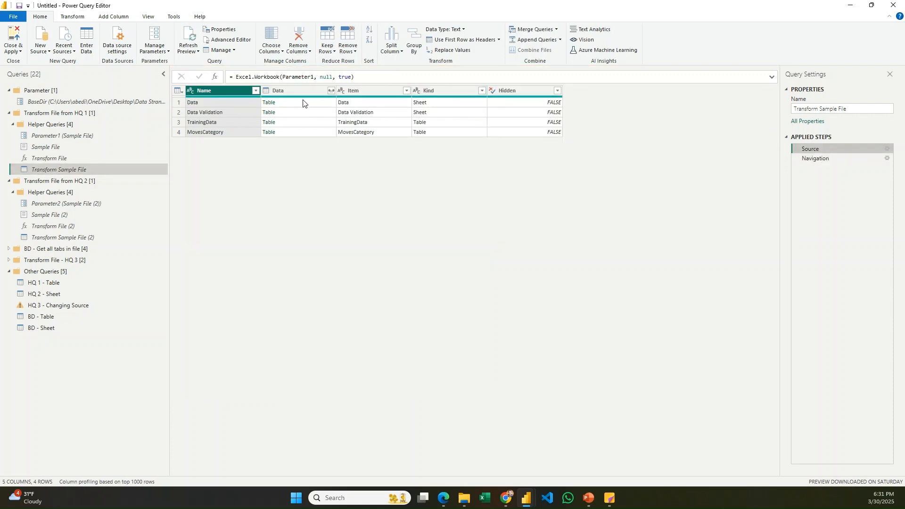
click(828, 162)
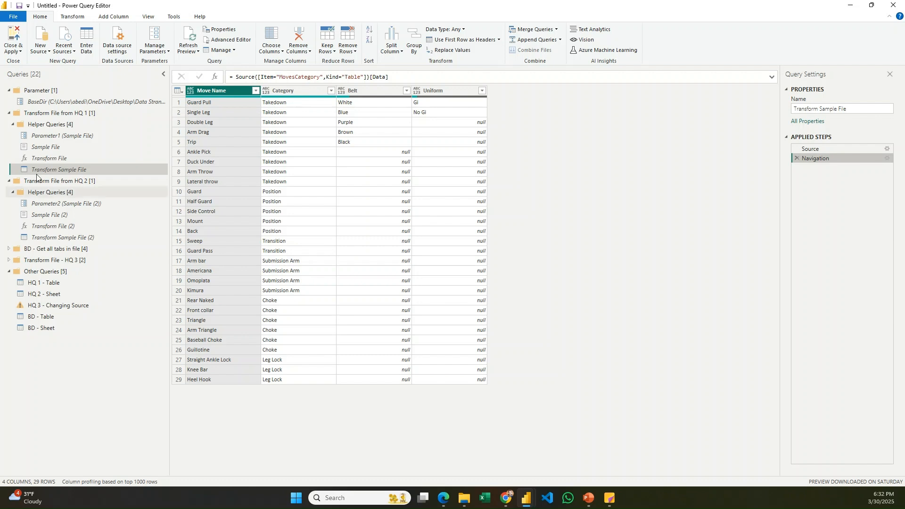
click(65, 283)
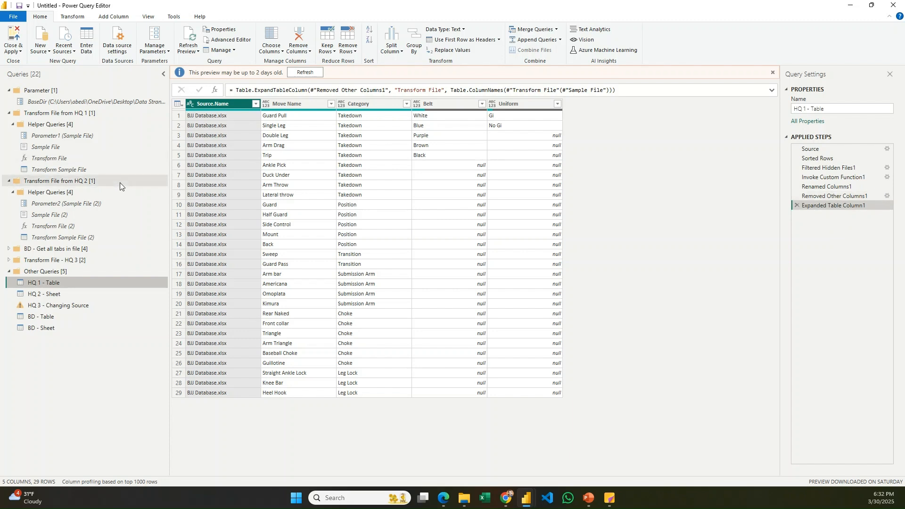
- Examine the applied steps of the HQ 2 - Sheet query, from Source to Expanded Table Column1
click(66, 296)
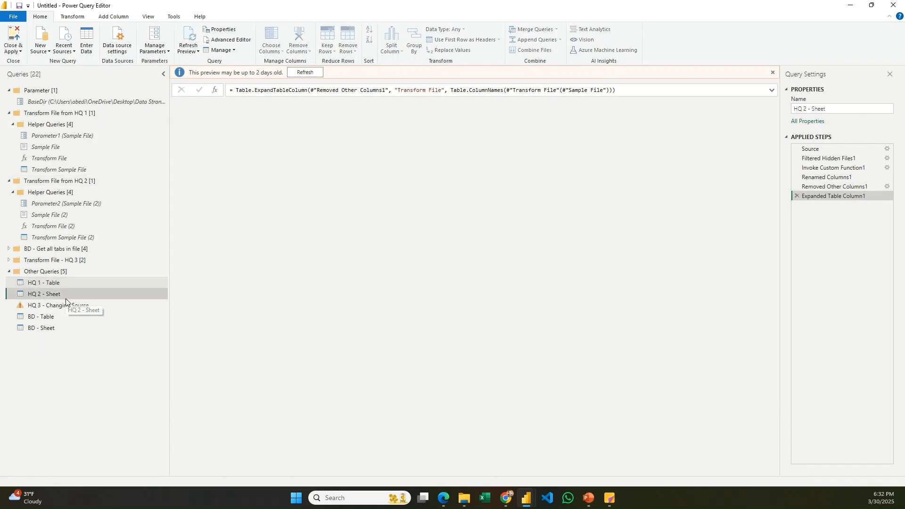
click(827, 147)
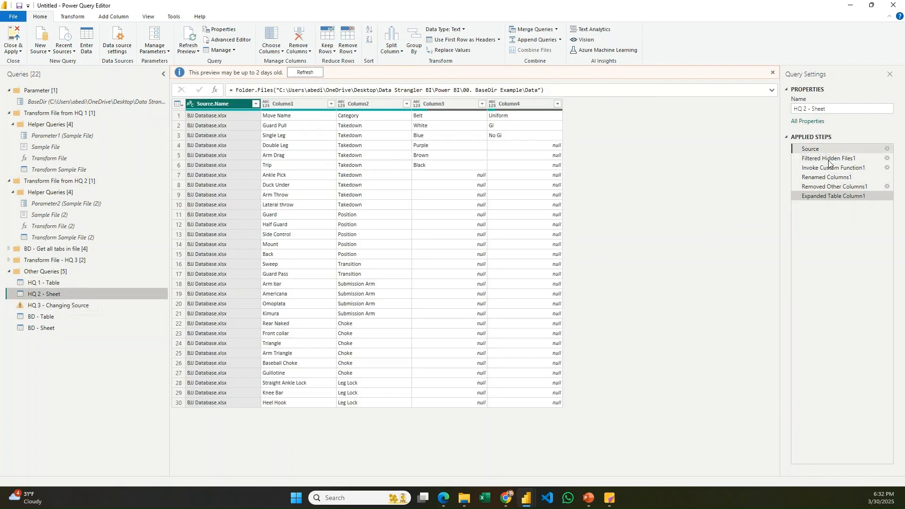
click(829, 159)
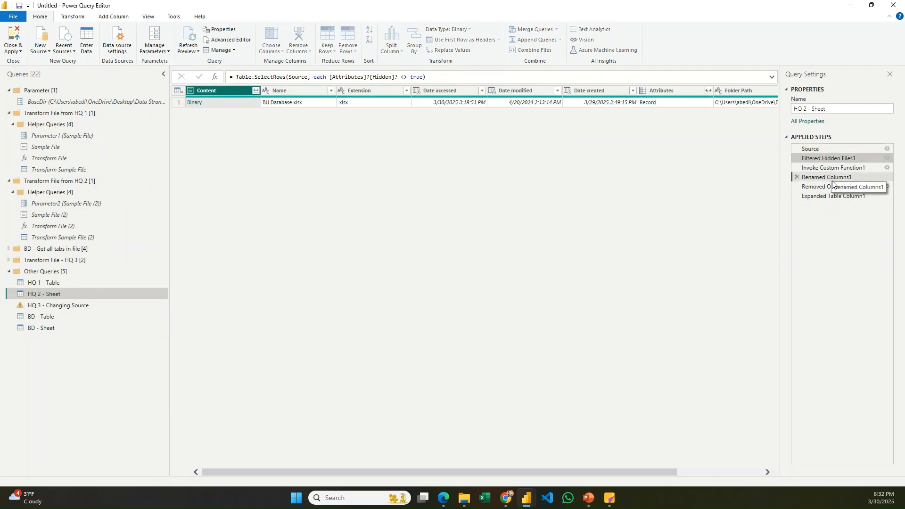
click(831, 178)
click(835, 187)
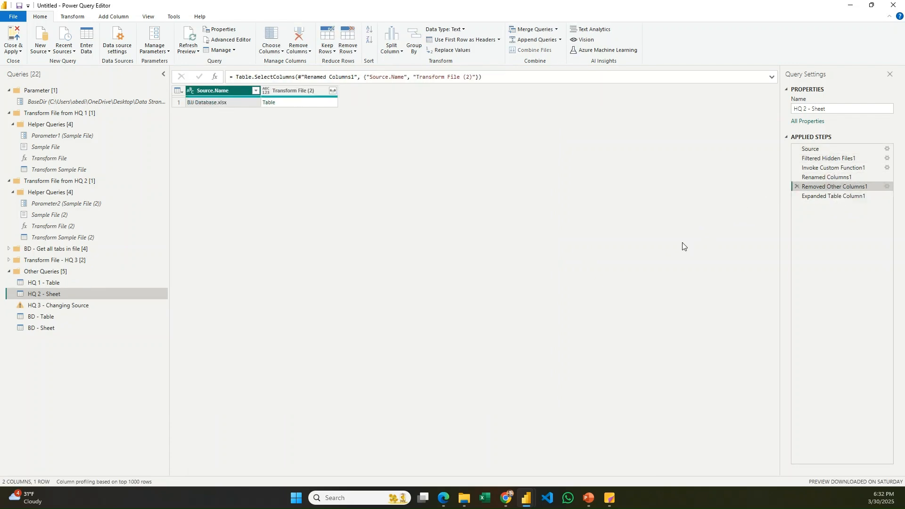
click(833, 196)
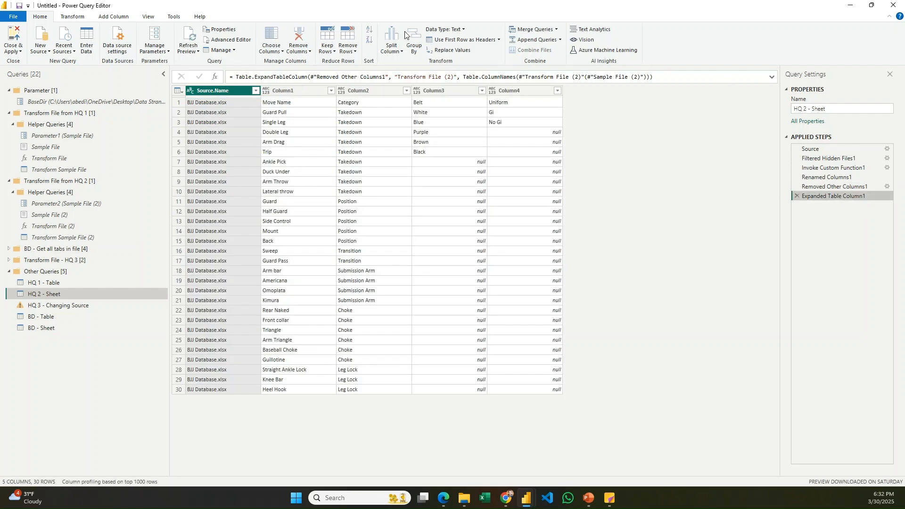
- Promote the first row to headers in Transform Sample File (2) and check the effect on the HQ 2 - Sheet query
click(63, 237)
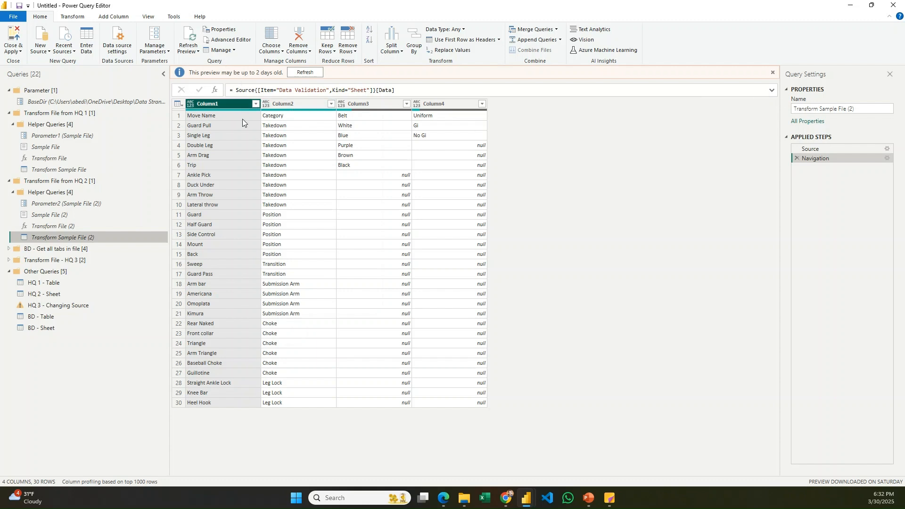
click(441, 43)
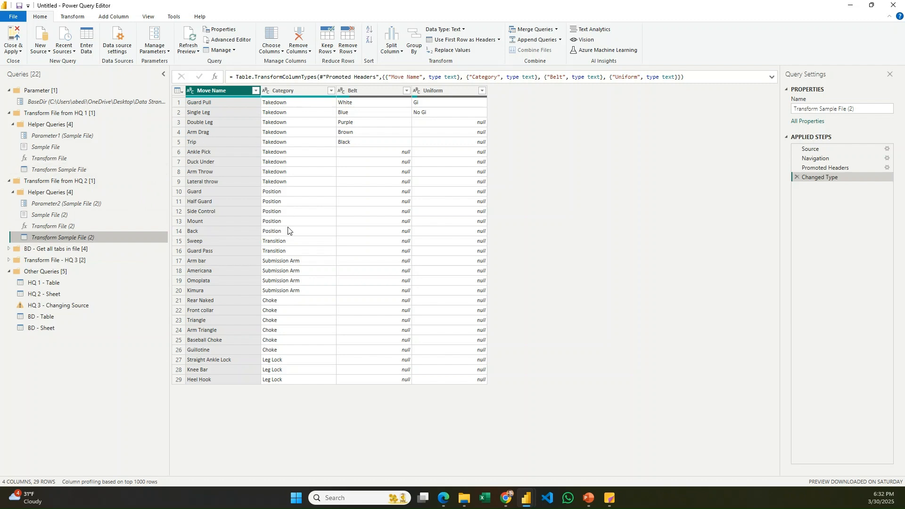
click(65, 293)
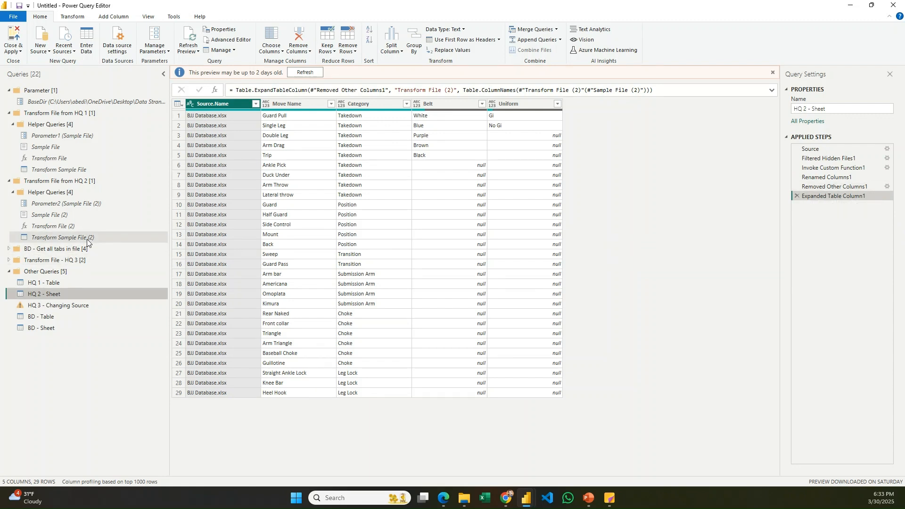
- Remove the Changed Type and Promoted Headers steps from Transform Sample File (2)
click(62, 237)
click(797, 176)
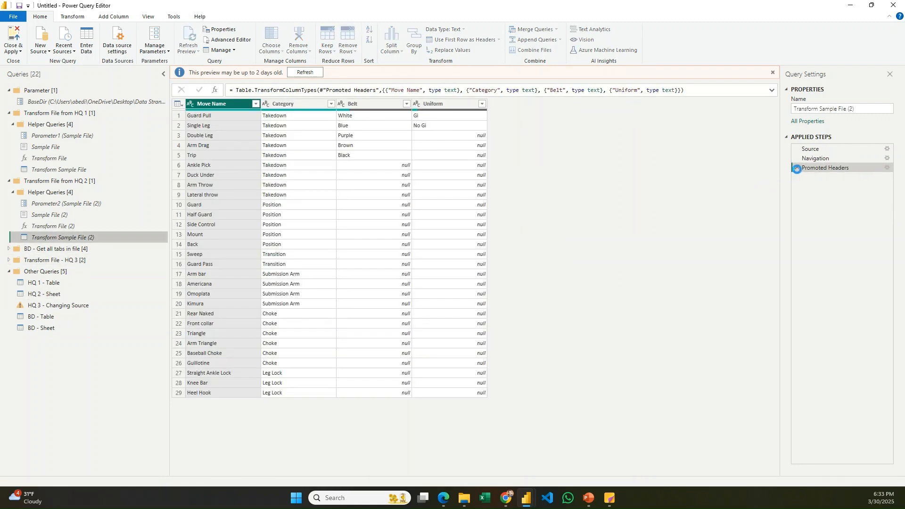
click(797, 168)
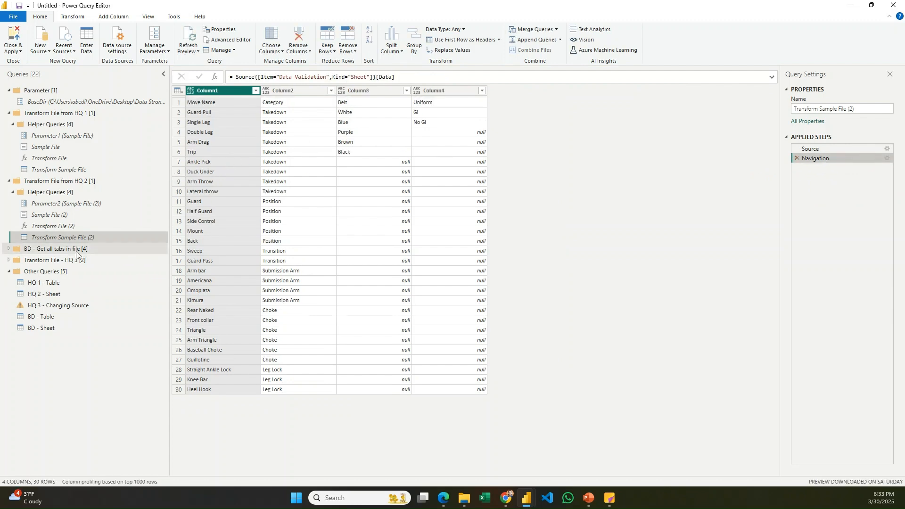
- Promote the first row to headers directly in the HQ 2 - Sheet query and check its first column
click(89, 293)
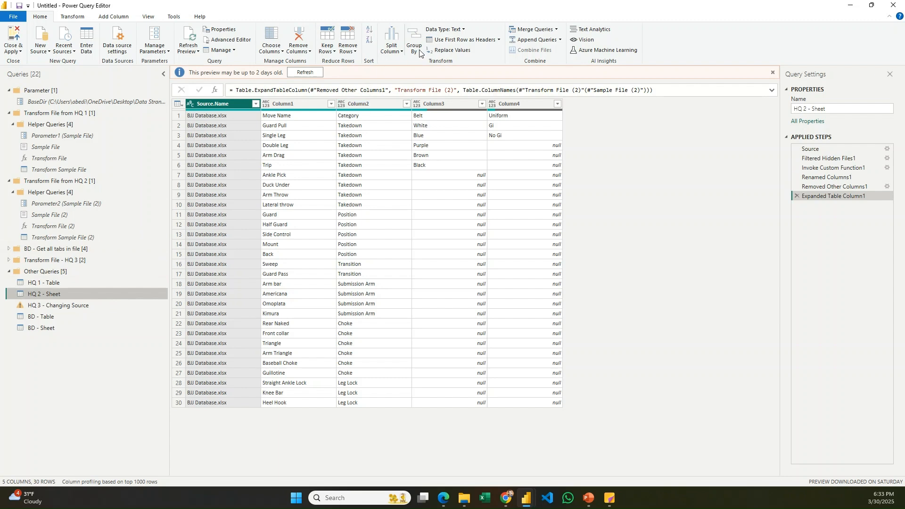
click(455, 42)
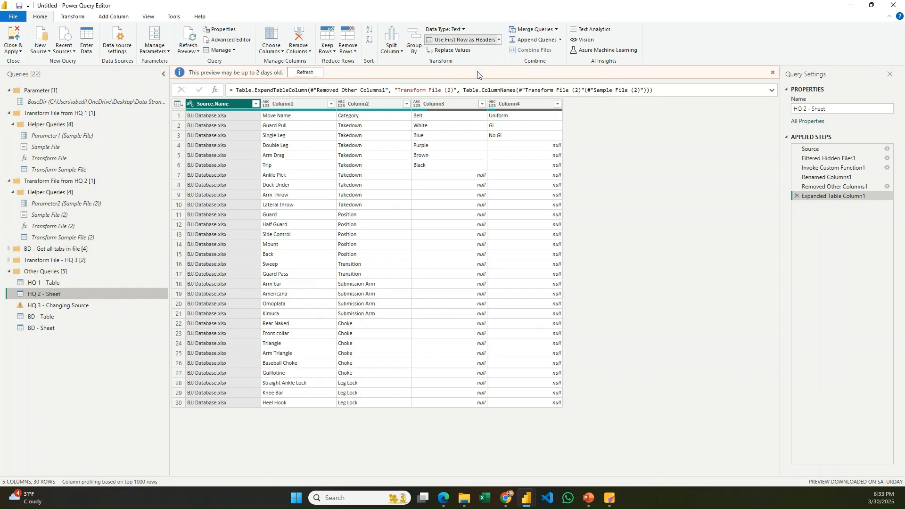
click(462, 40)
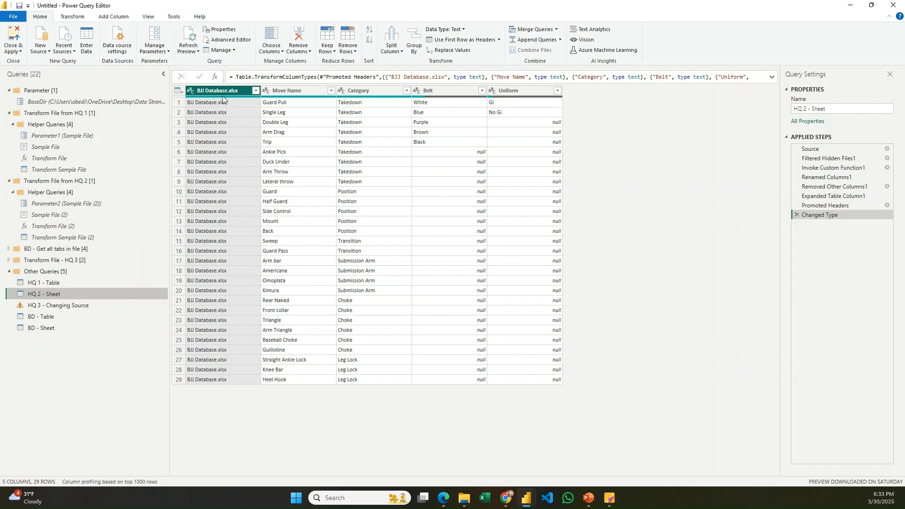
mouse_move(223, 99)
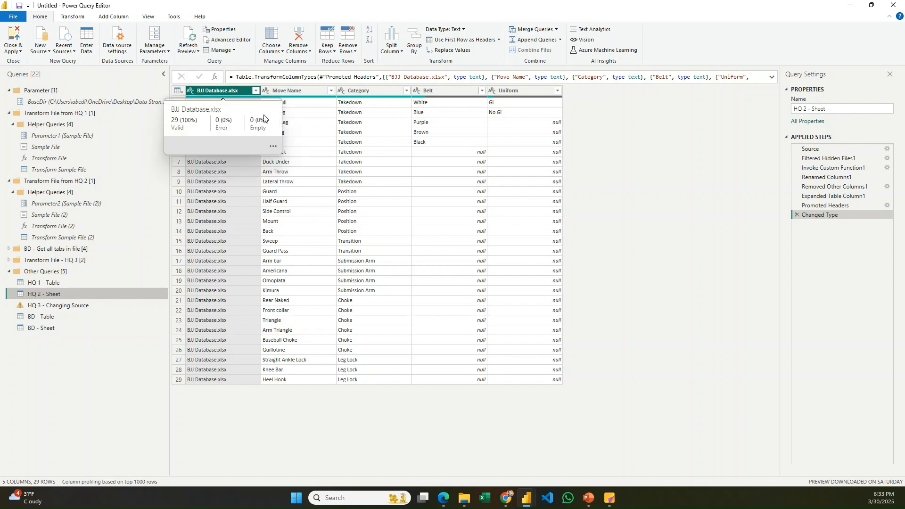
- Compare the two transform sample file queries with their output queries, HQ 1 - Table and HQ 2 - Sheet
click(83, 171)
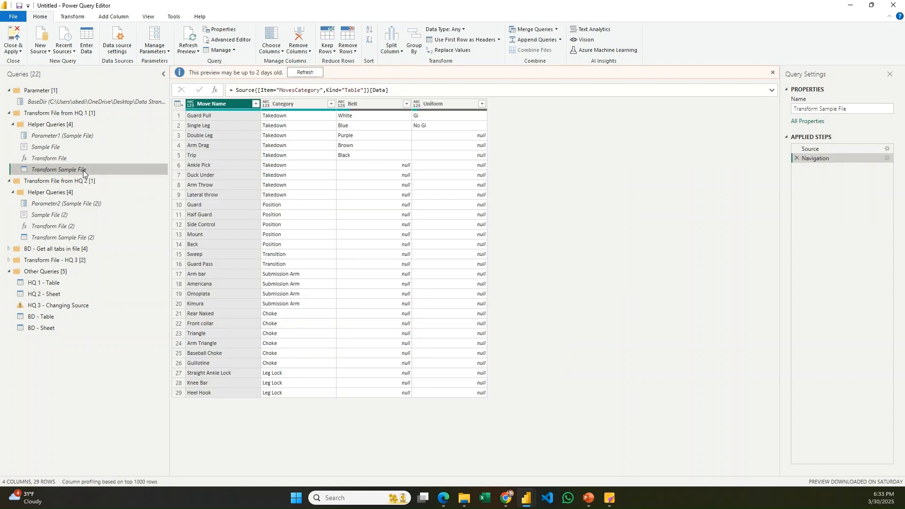
click(64, 283)
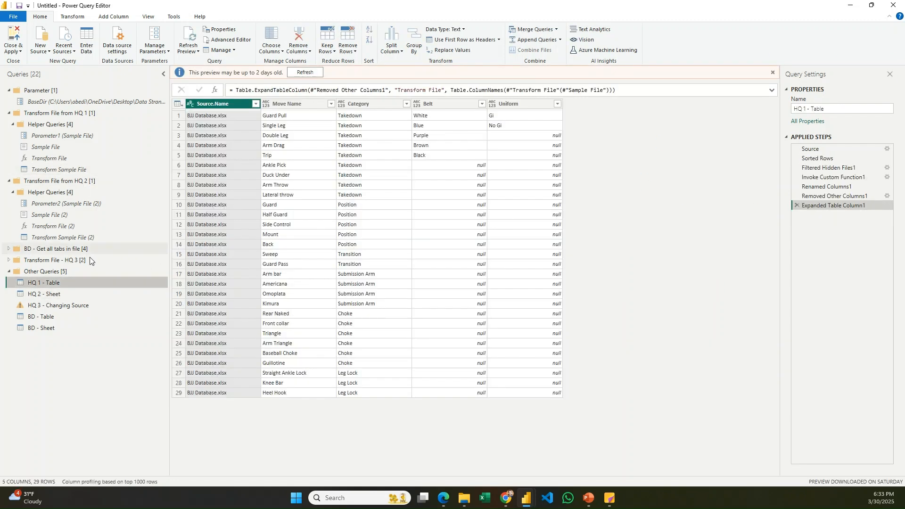
click(58, 239)
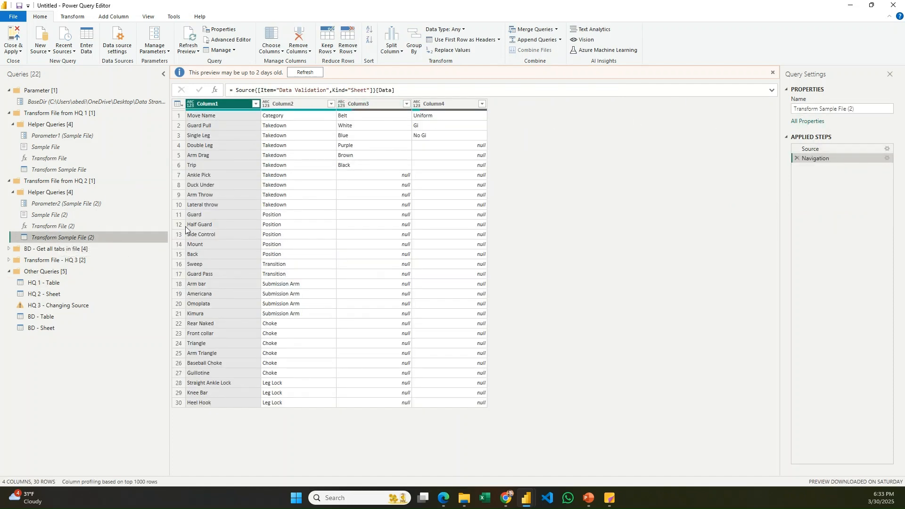
click(69, 295)
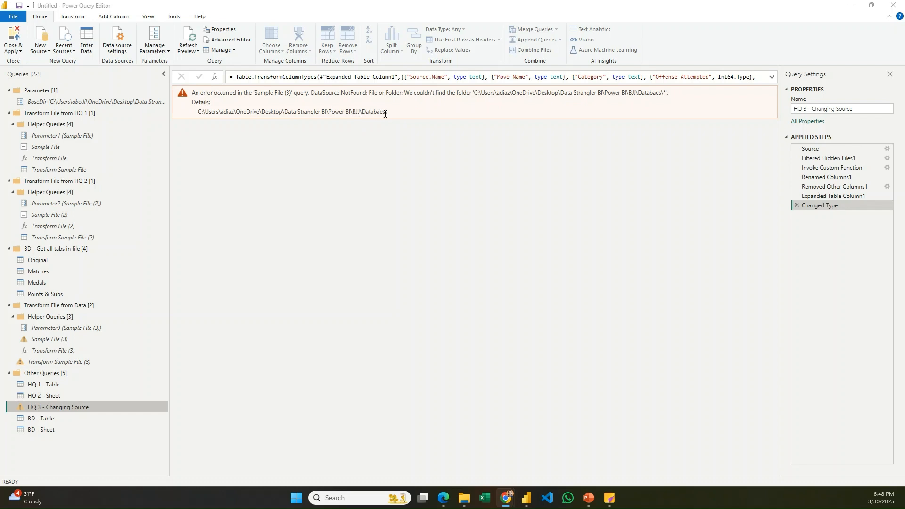
- Check the missing folder path in HQ 3 - Changing Source and delete its steps from Filtered Hidden Files1 through the end
drag(385, 111, 181, 117)
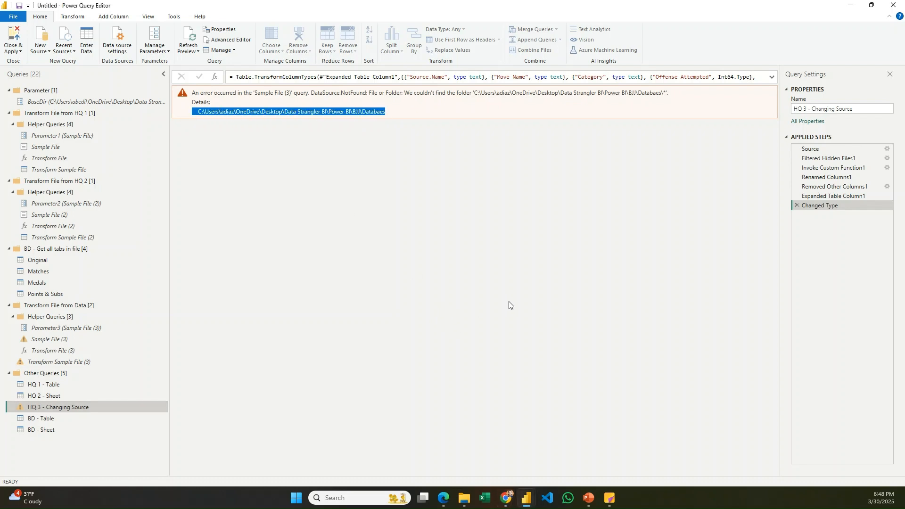
right_click(819, 160)
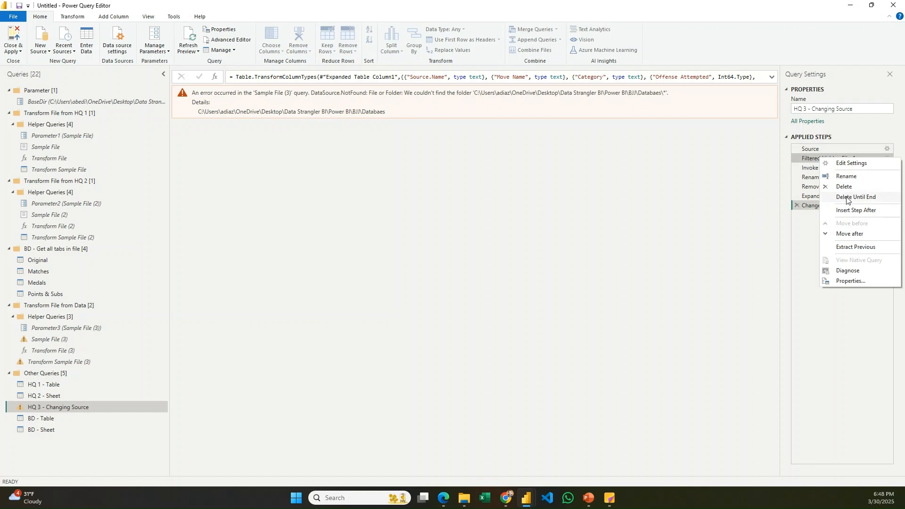
click(846, 197)
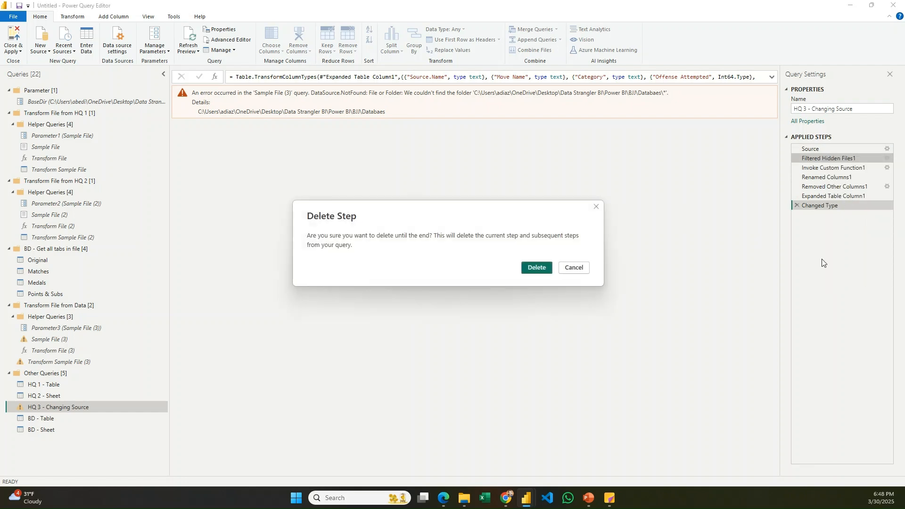
click(536, 268)
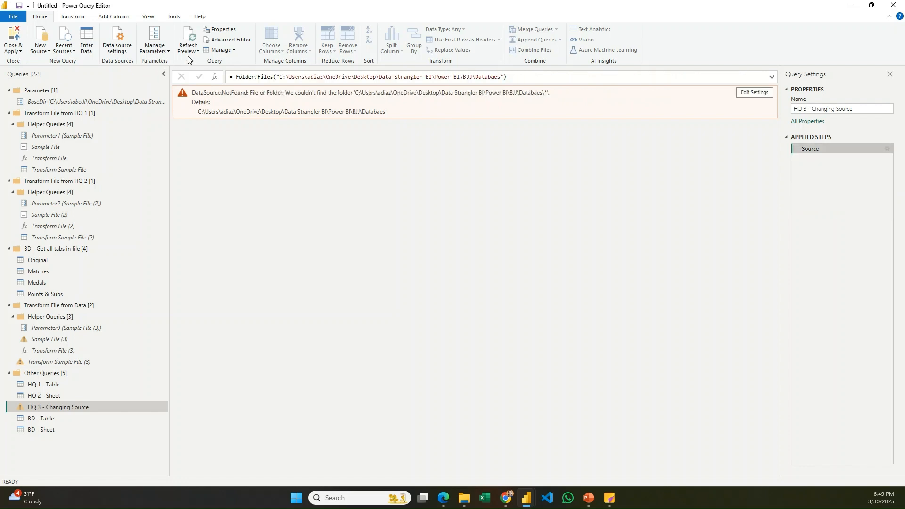
- Replace the HQ 3 - Changing Source code with M that sorts BaseDir & "\Data" files by descending Date modified, reads the first file's Data sheet and promotes headers
click(236, 41)
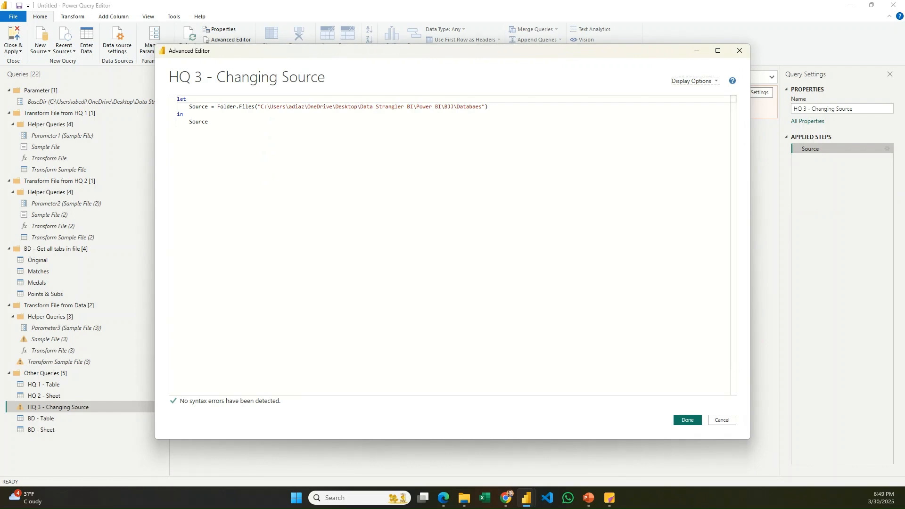
key(alt+Tab)
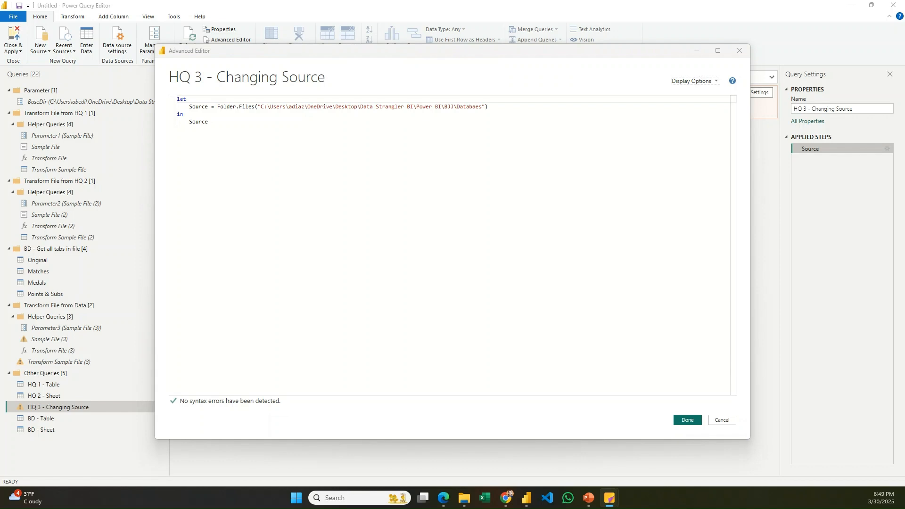
drag(253, 136, 175, 78)
text(let     SourceFiles = Folder.Files(BaseDir & "\Data"),     SortedRows = Table.Sort(SourceFiles,{{"Date modified", Order.Descending}}),     Source = Excel.Workbook(SortedRows{0}[Content]),     Data = Source{[Item="Data", Kind="Sheet"]}[Data],     #"Promoted Headers" = Table.PromoteHeaders(Data, [PromoteAllScalars=true]) in     #"Promoted Headers")
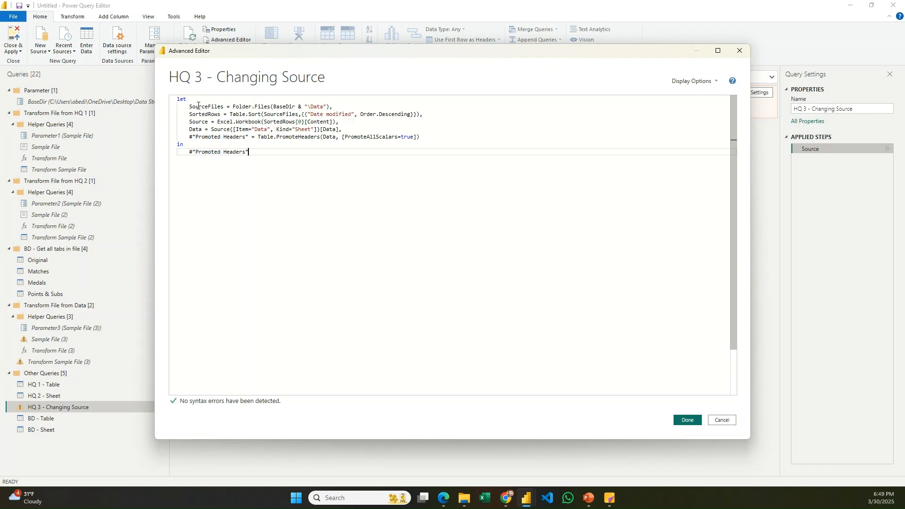
mouse_move(234, 107)
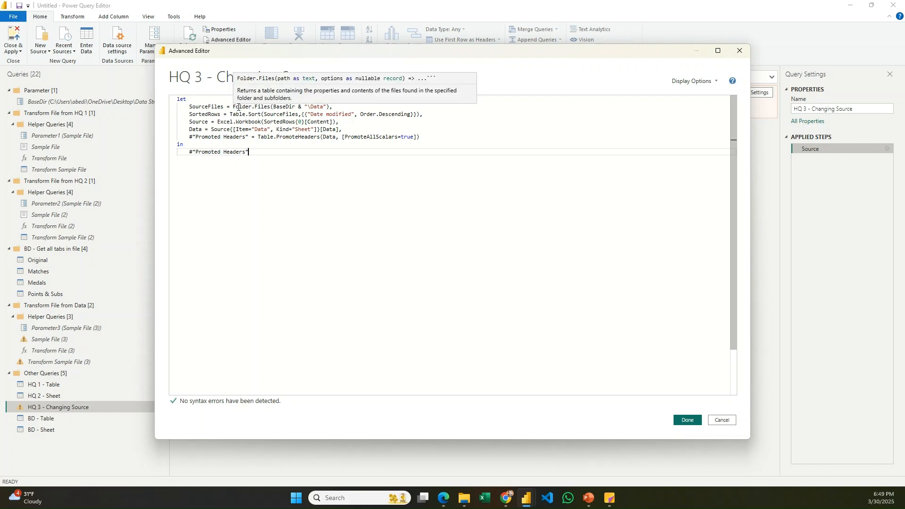
mouse_move(285, 108)
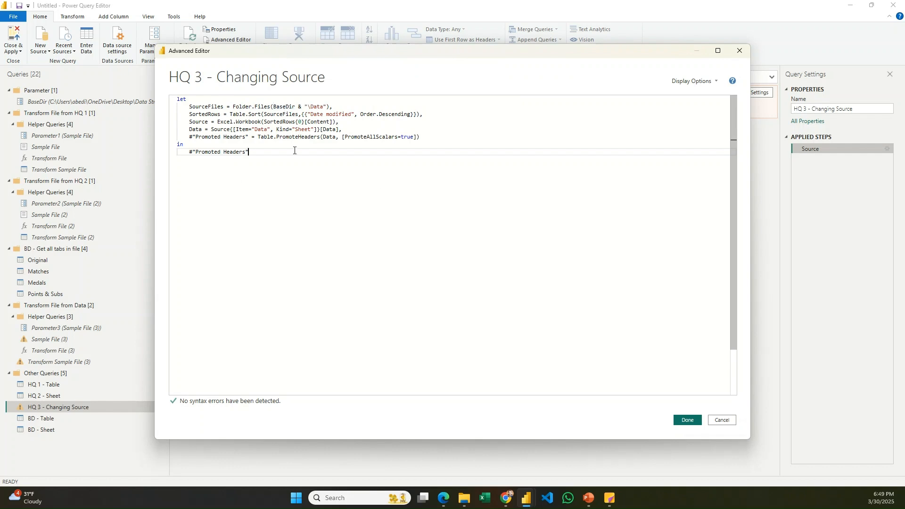
click(464, 498)
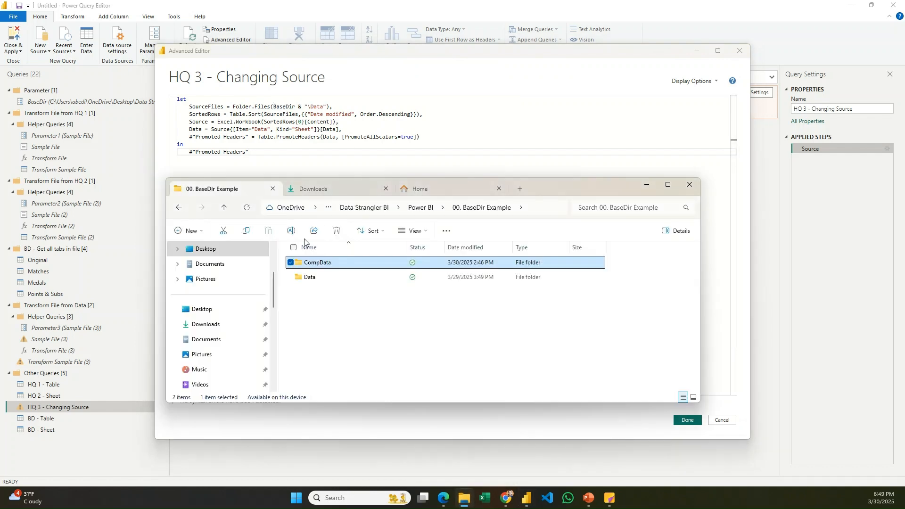
click(324, 282)
click(528, 122)
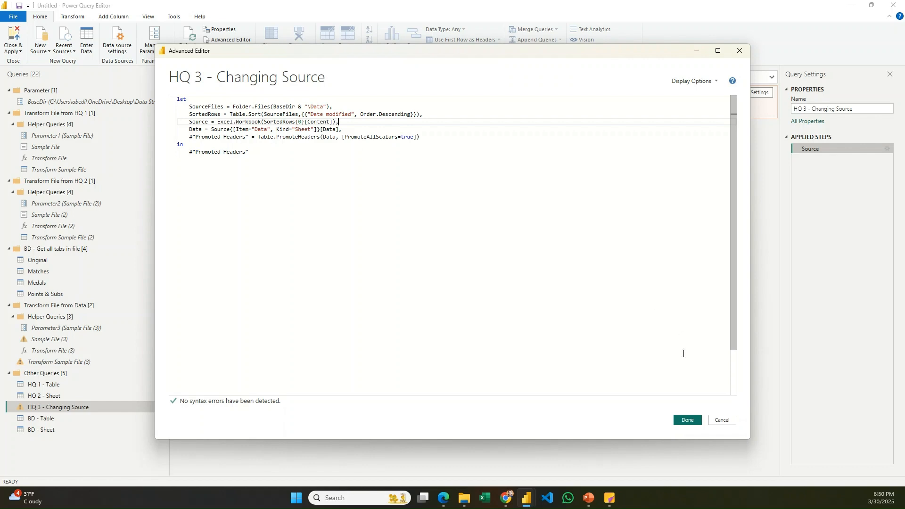
click(686, 420)
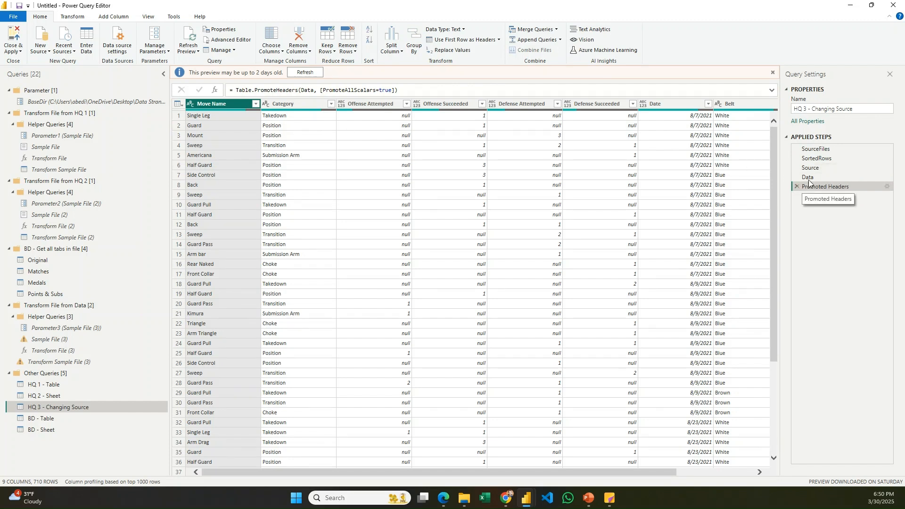
- Review each applied step of HQ 3 - Changing Source from SourceFiles through Promoted Headers
click(813, 149)
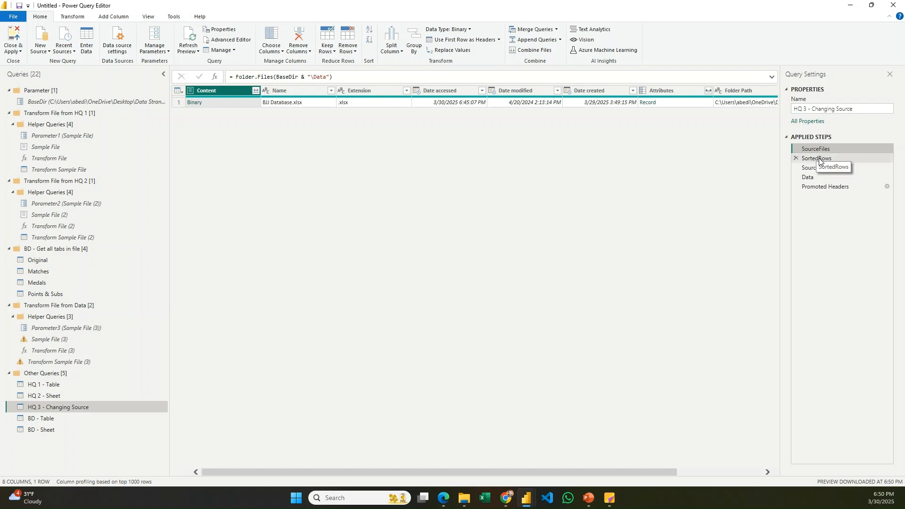
click(819, 160)
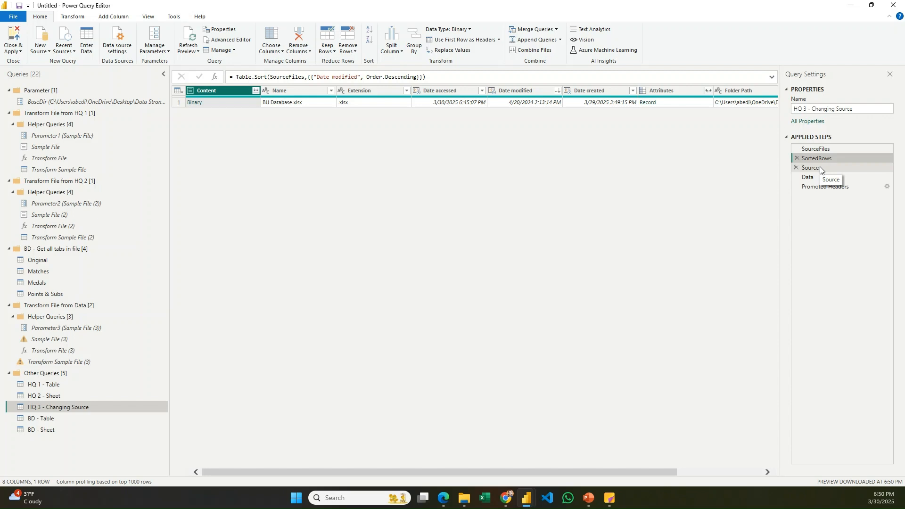
click(819, 168)
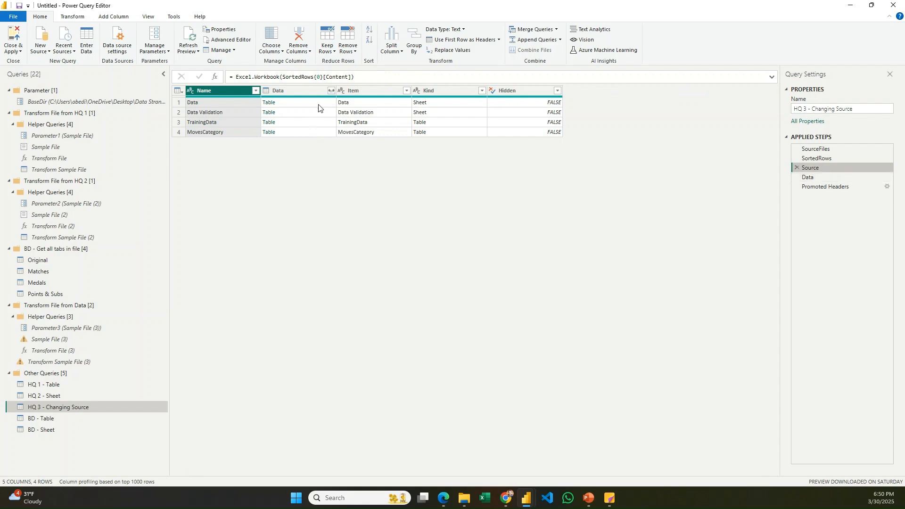
click(822, 176)
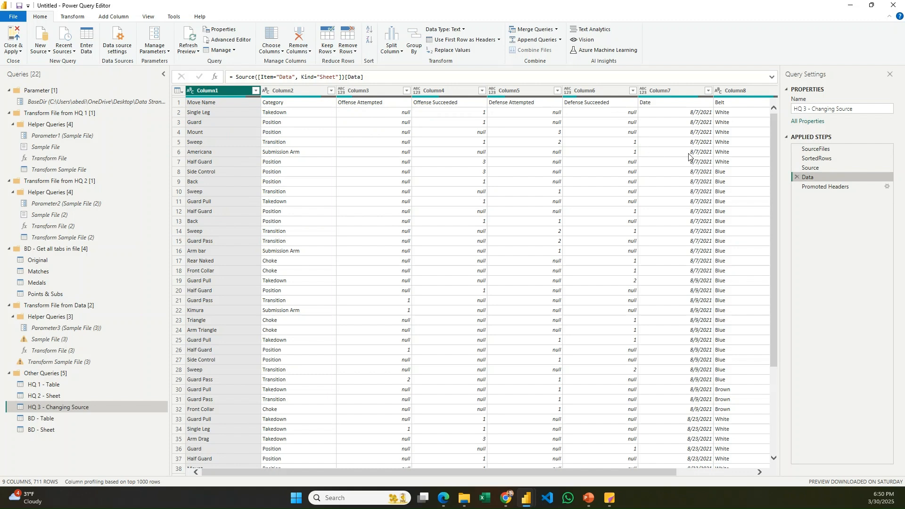
click(827, 186)
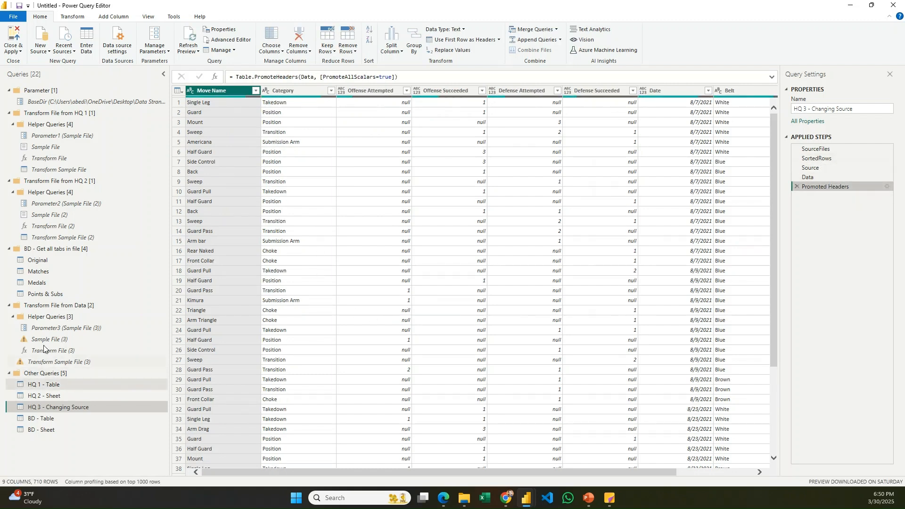
- Delete the Transform File from Data group with its helper queries and return to HQ 3 - Changing Source
right_click(58, 306)
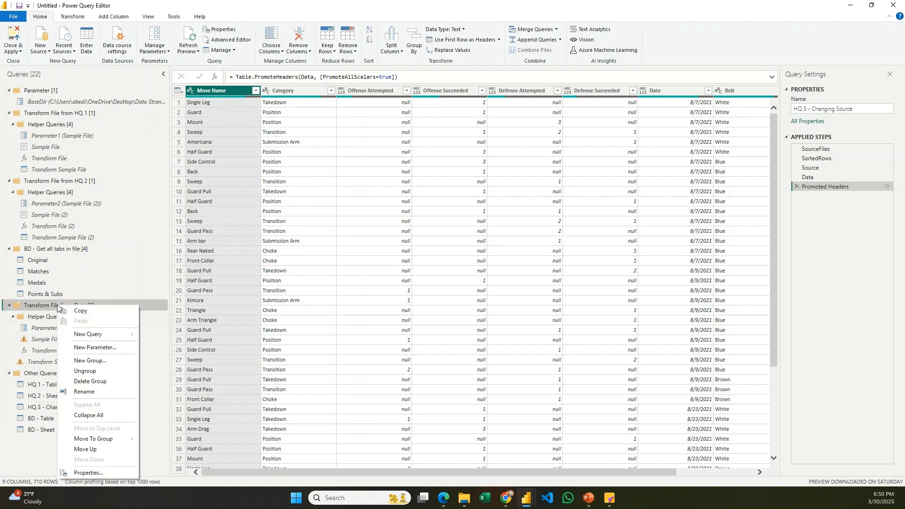
click(105, 382)
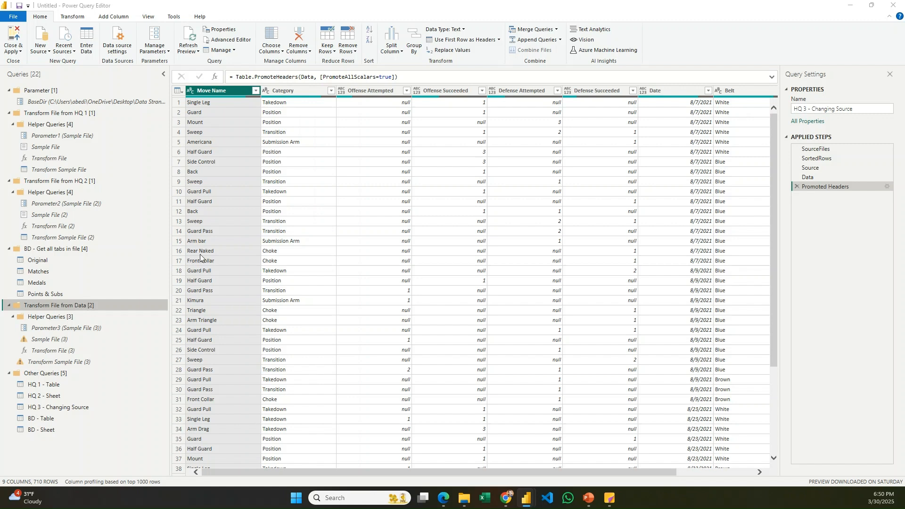
click(533, 267)
click(71, 342)
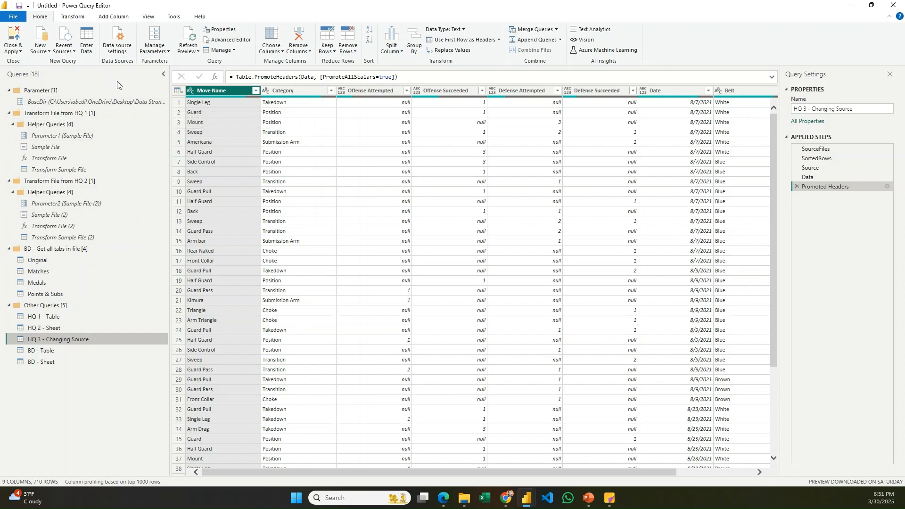
- Compare the BaseDir parameter's current value with the 00. BaseDir Example folder in File Explorer
click(126, 104)
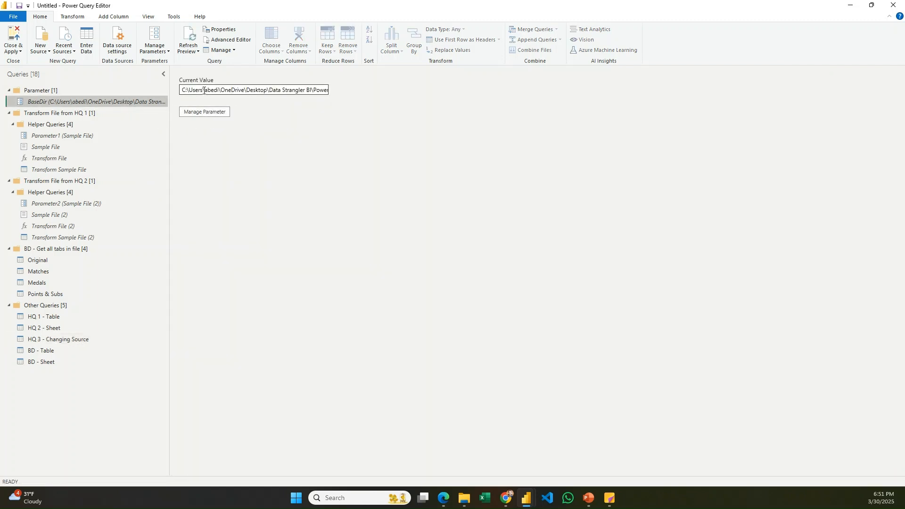
click(463, 499)
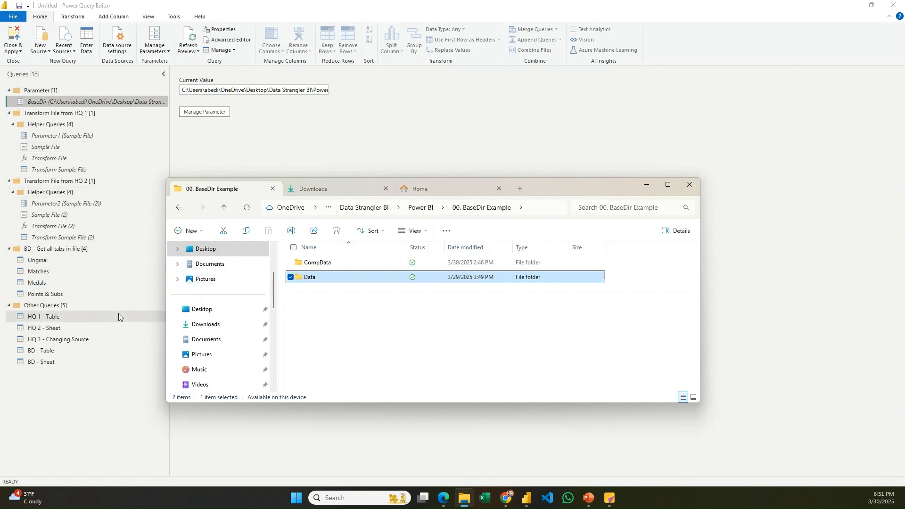
click(82, 338)
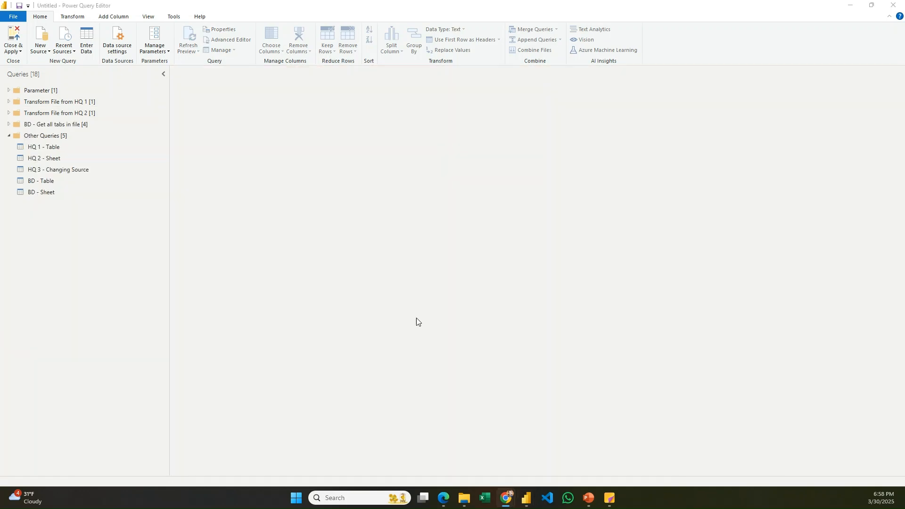
- Go up from CompData to the 00. BaseDir Example folder in File Explorer and examine its full path and subfolders
click(461, 499)
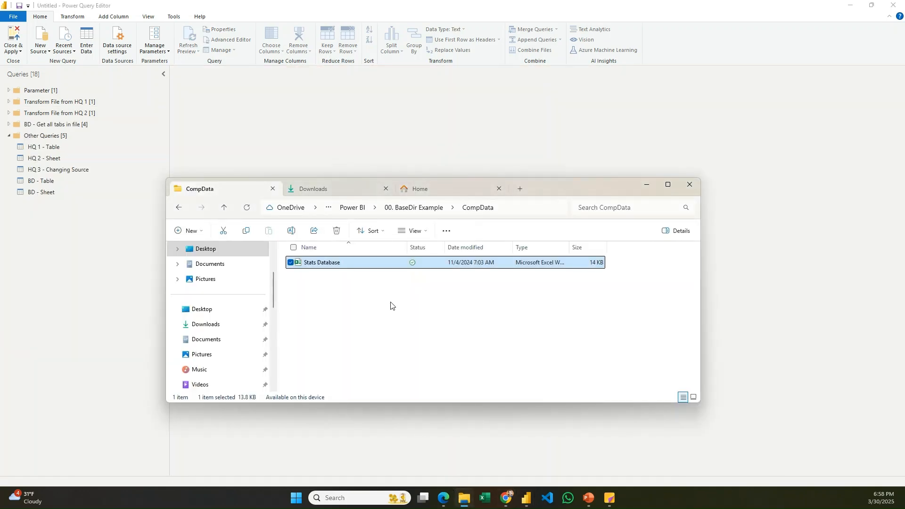
click(432, 208)
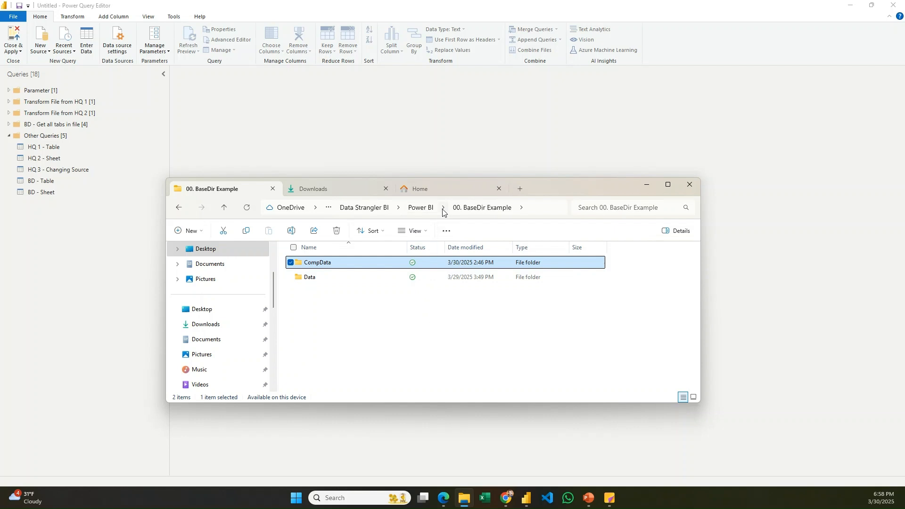
click(526, 208)
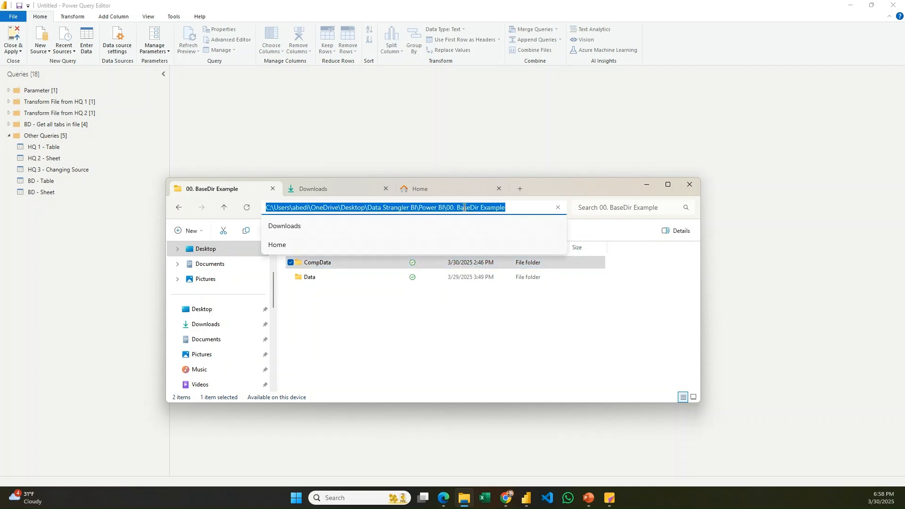
drag(499, 206, 440, 206)
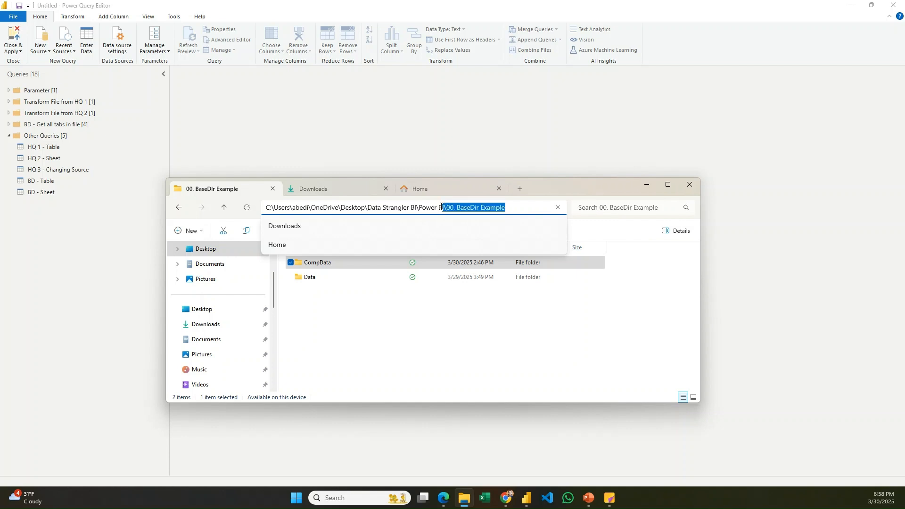
click(468, 336)
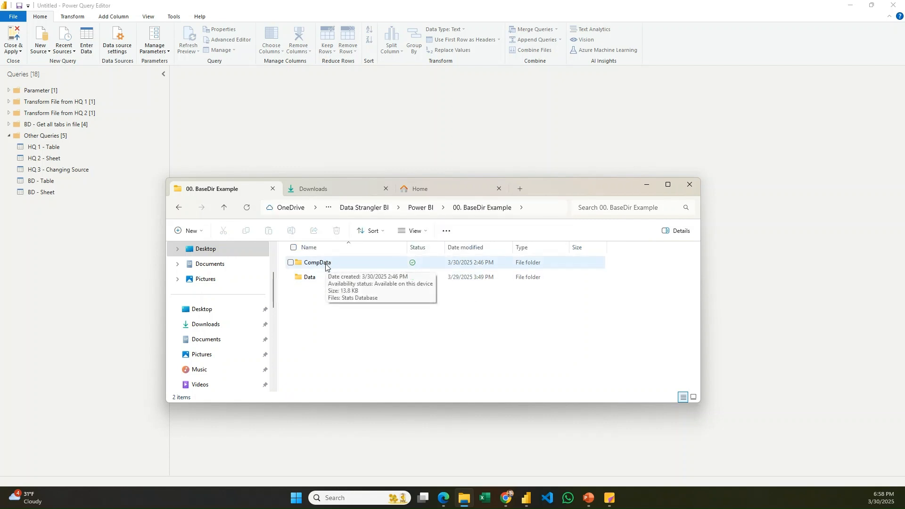
- Copy the entire M code of the BD - Sheet query and close its editor without changes
click(62, 190)
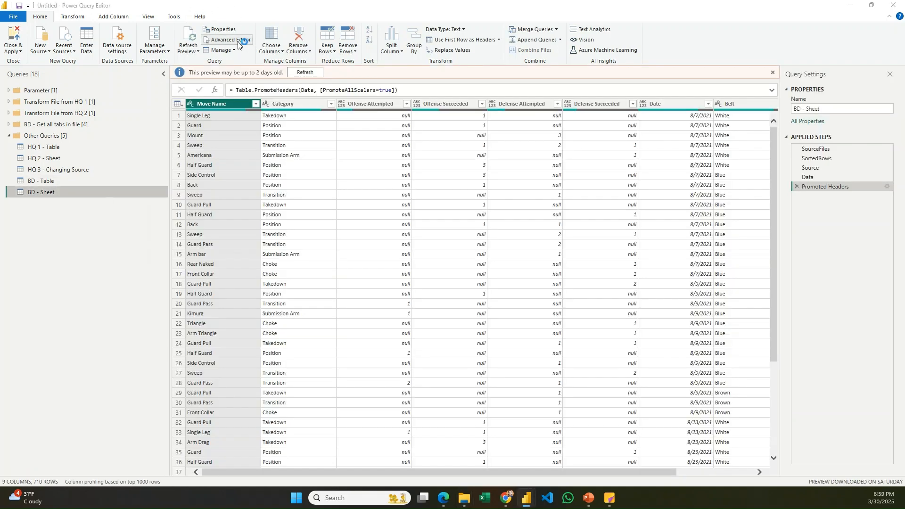
click(239, 41)
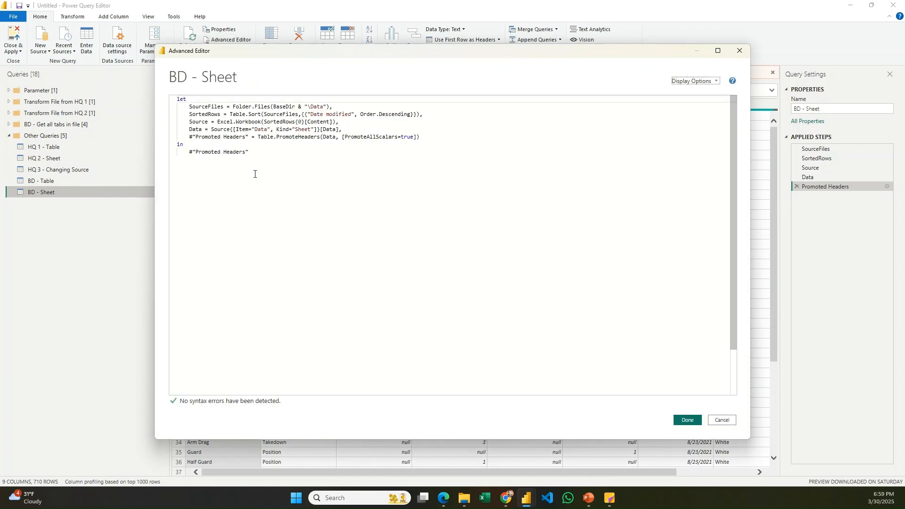
drag(254, 174, 161, 94)
key(ctrl+c)
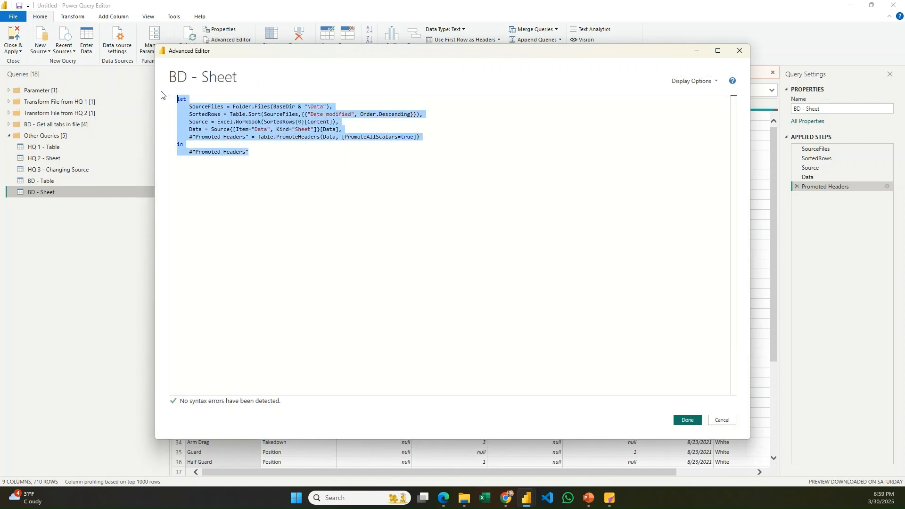
click(739, 52)
- Create a blank query and replace its default code with the copied BD - Sheet code
right_click(38, 213)
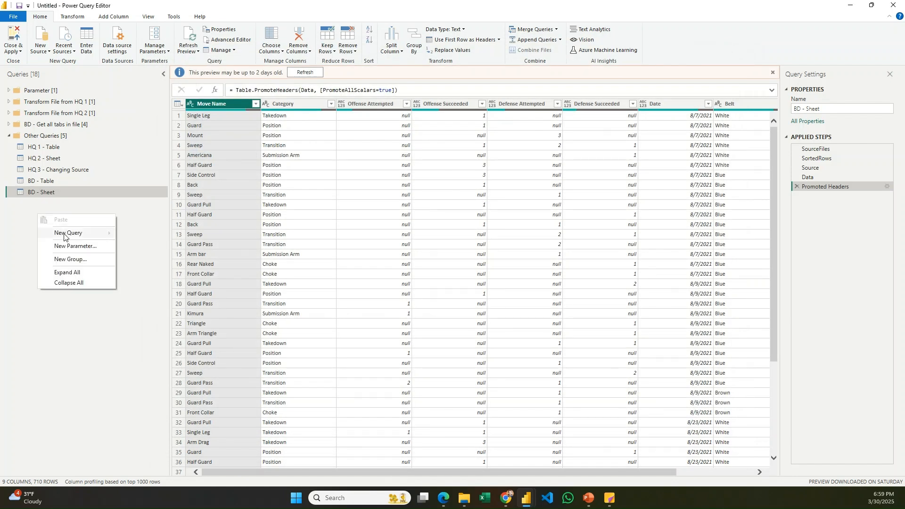
mouse_move(75, 233)
click(171, 296)
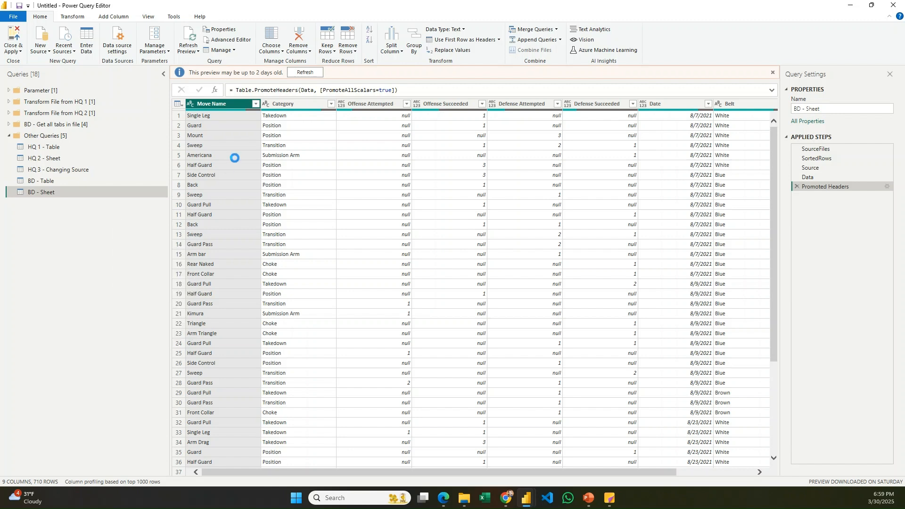
click(210, 40)
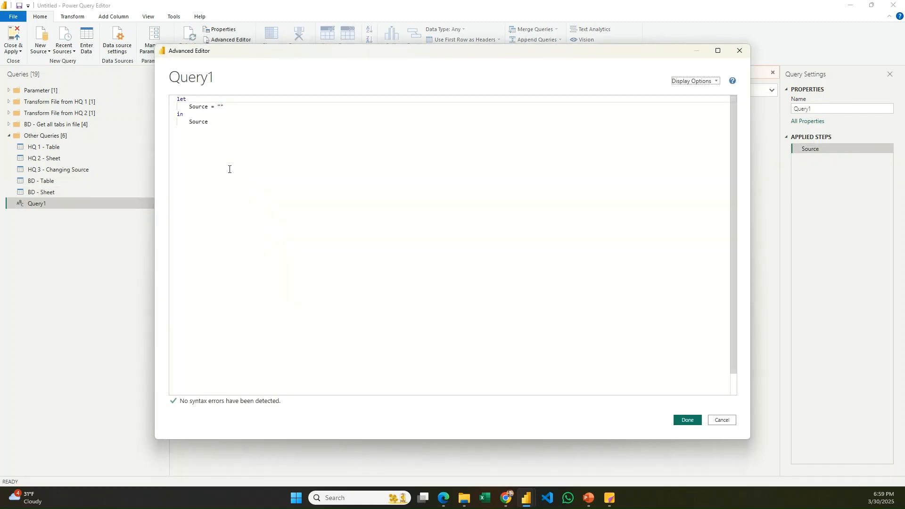
key(ctrl+a)
key(ctrl+v)
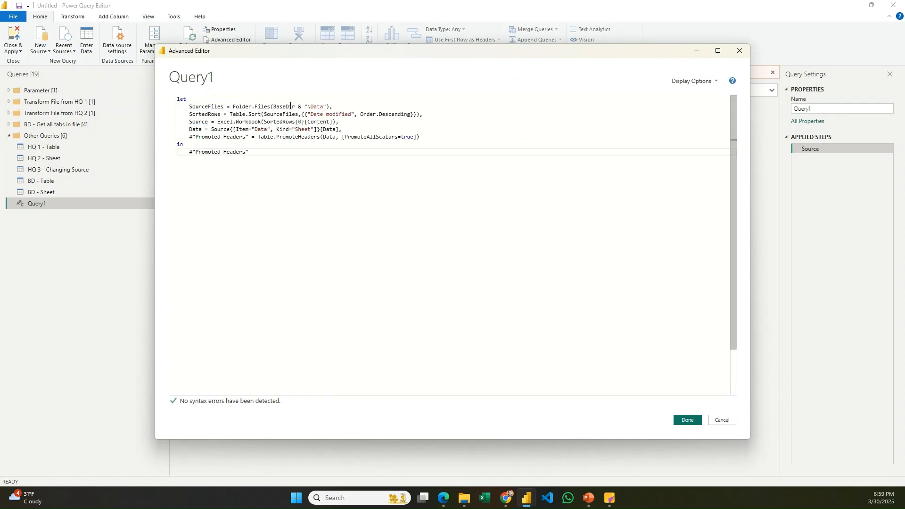
- Change the folder in the new query's SourceFiles line to BaseDir & "\CompData"
mouse_move(277, 106)
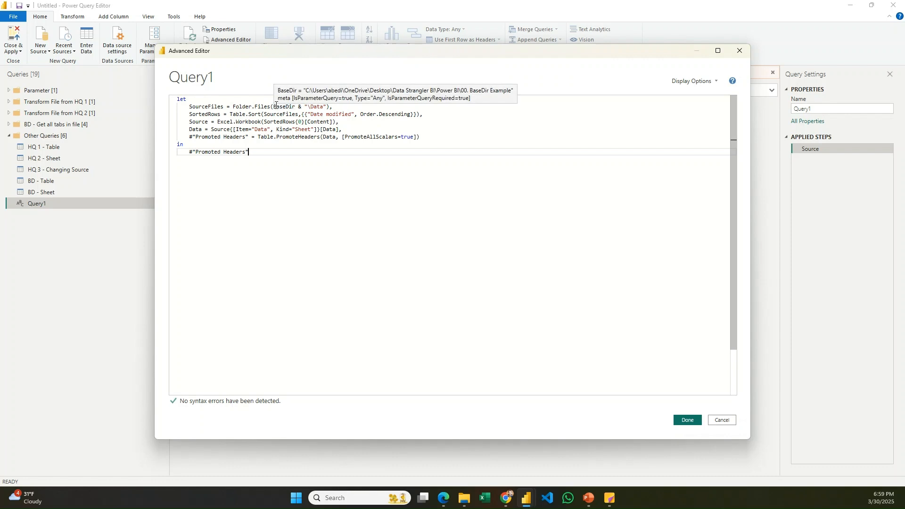
click(318, 106)
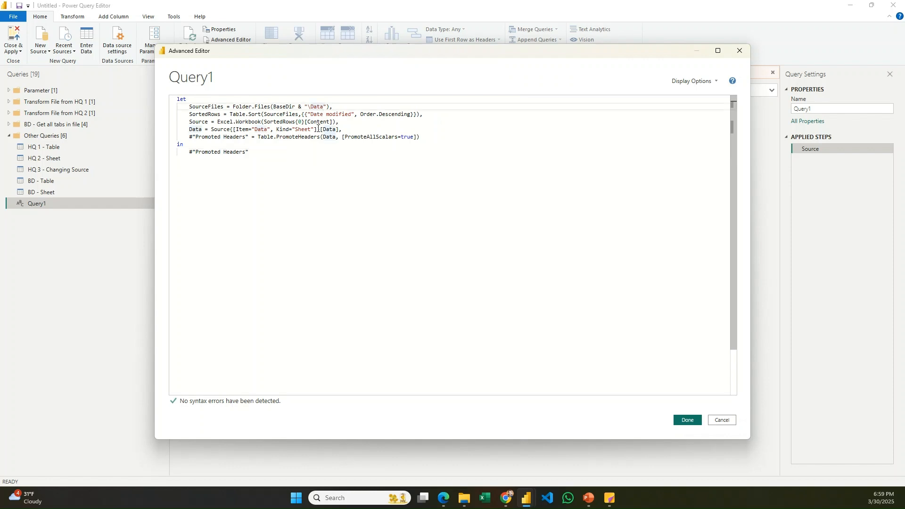
key(BackSpace)
key(BackSpace)
key(BackSpace)
key(BackSpace)
text(CompData)
- Set the sheet item in the new query's Data line to "Points & Subs" and apply the code
key(Down)
key(Down)
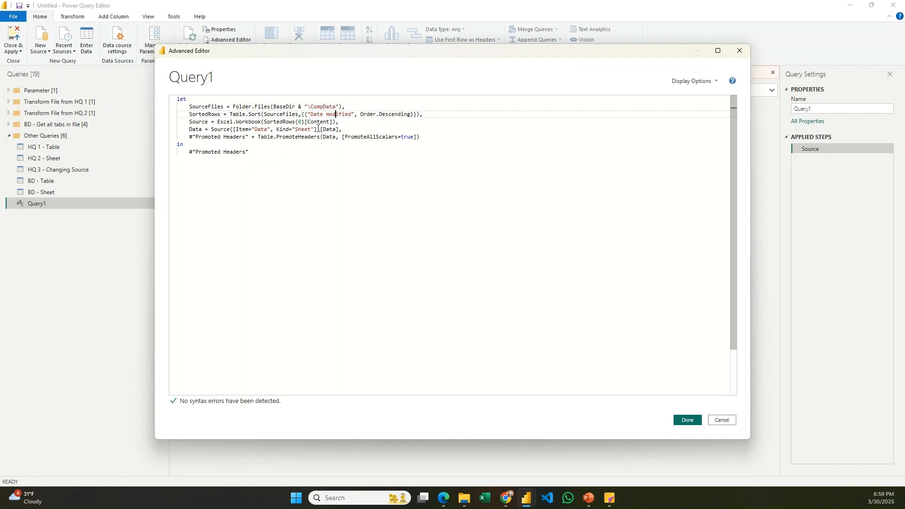
key(Left)
key(Left)
key(Left)
key(Left)
key(Left)
key(Left)
key(Left)
key(Left)
key(Left)
key(Left)
key(Down)
key(Left)
key(Left)
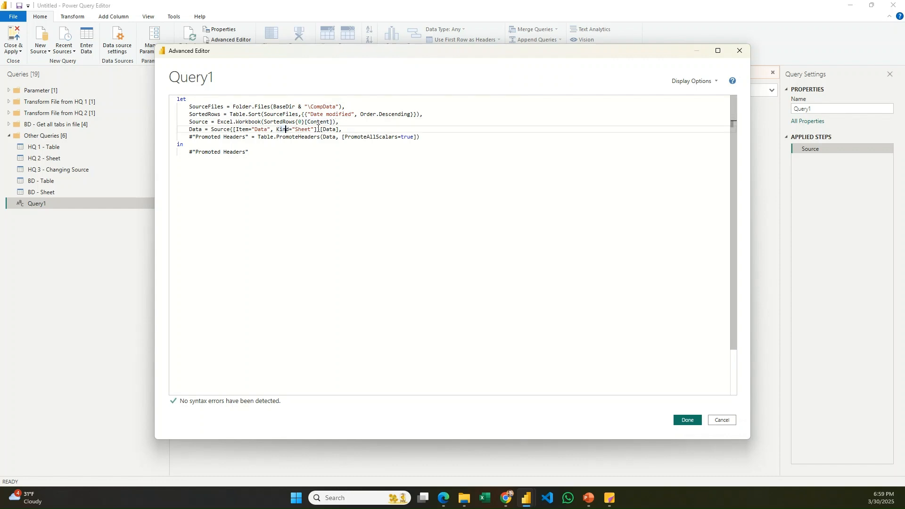
key(Left)
key(Left)
key(Left)
key(BackSpace)
key(BackSpace)
key(BackSpace)
key(BackSpace)
text(Pp)
key(BackSpace)
text(oints & Subs)
click(691, 420)
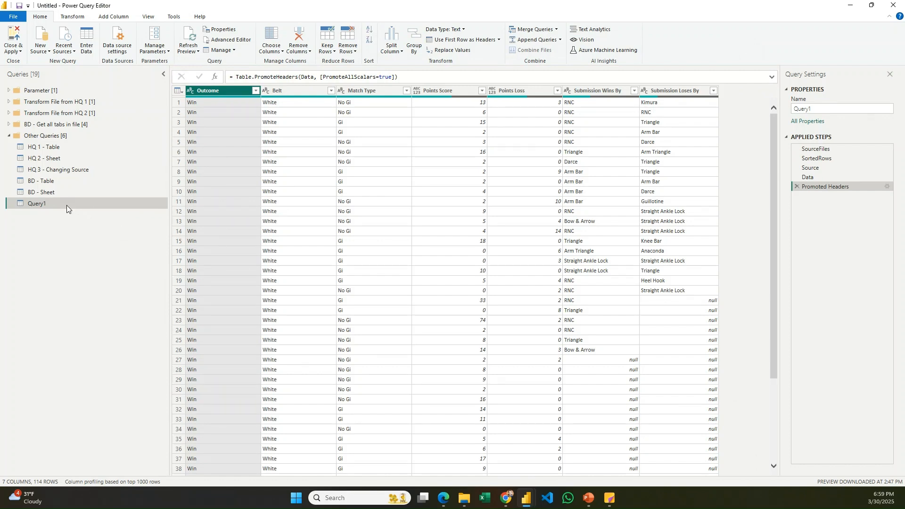
- Rename the new query as CompData
double_click(66, 205)
text(Comp)
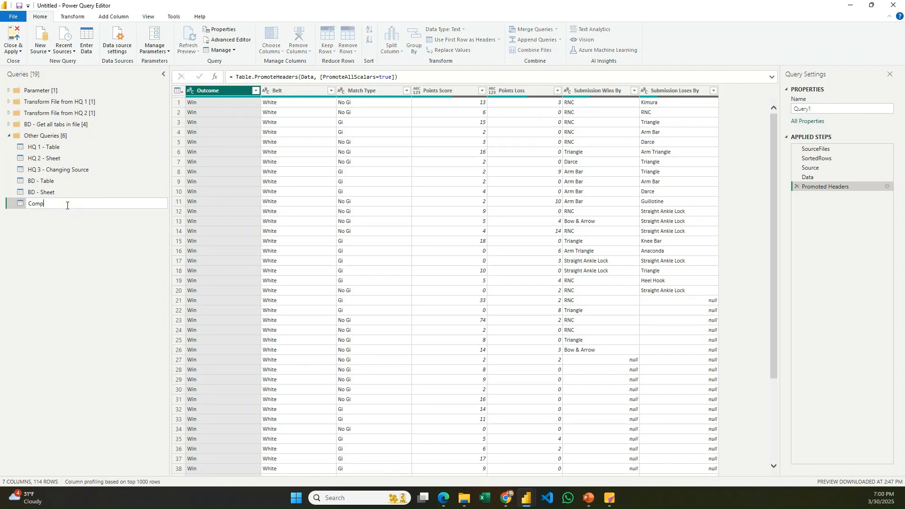
text(Data)
key(Return)
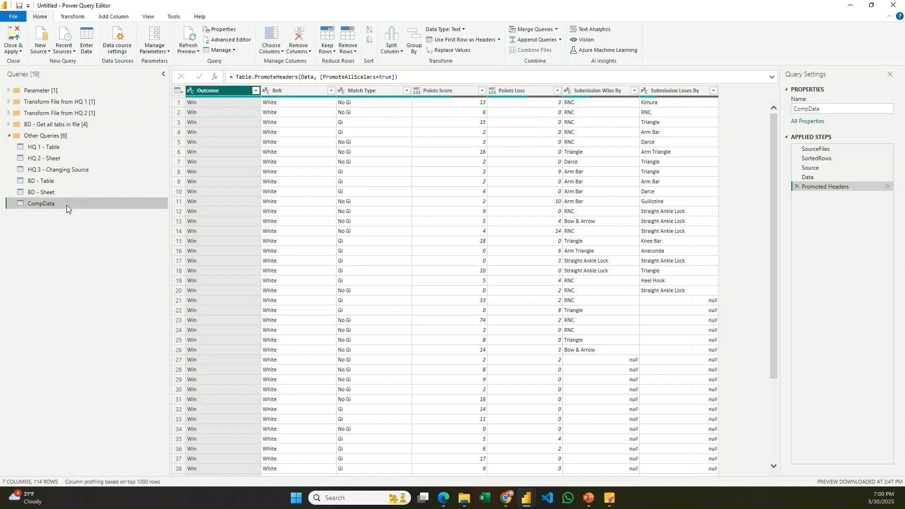